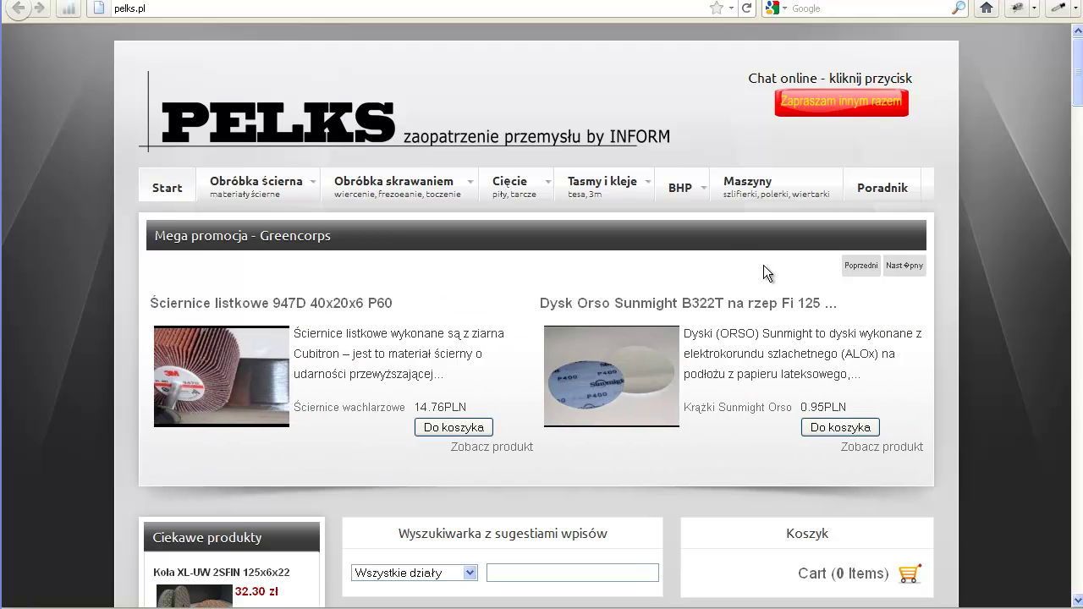
In the admin panel, scroll through the VirtueMart Produkty list and its PLN prices
{"action": "left_click", "coordinate": [535, 1]}
{"action": "mouse_move", "coordinate": [301, 97]}
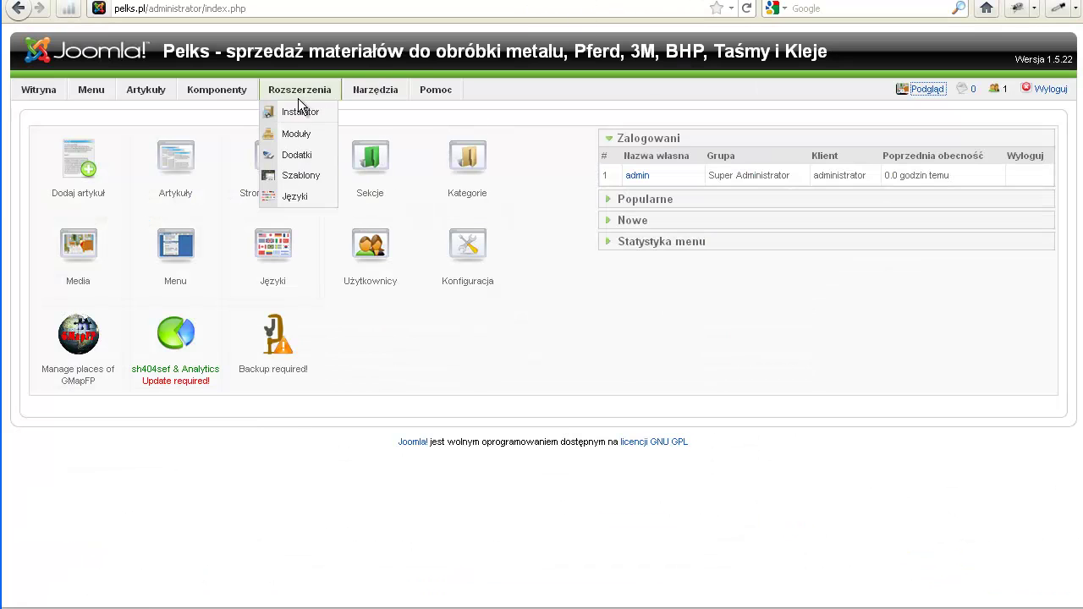
{"action": "mouse_move", "coordinate": [227, 93]}
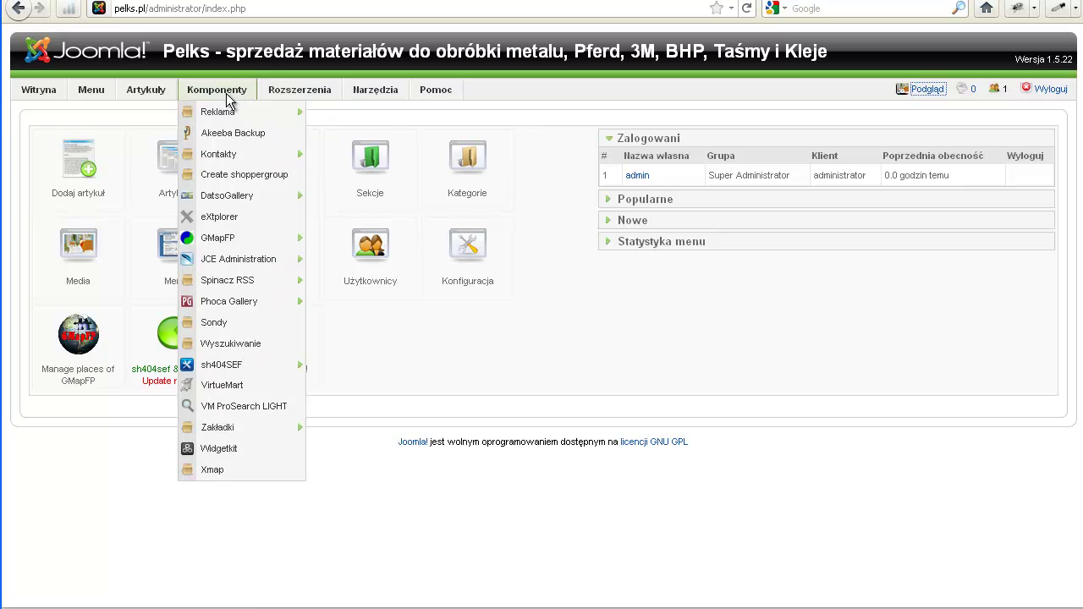
{"action": "left_click", "coordinate": [234, 391]}
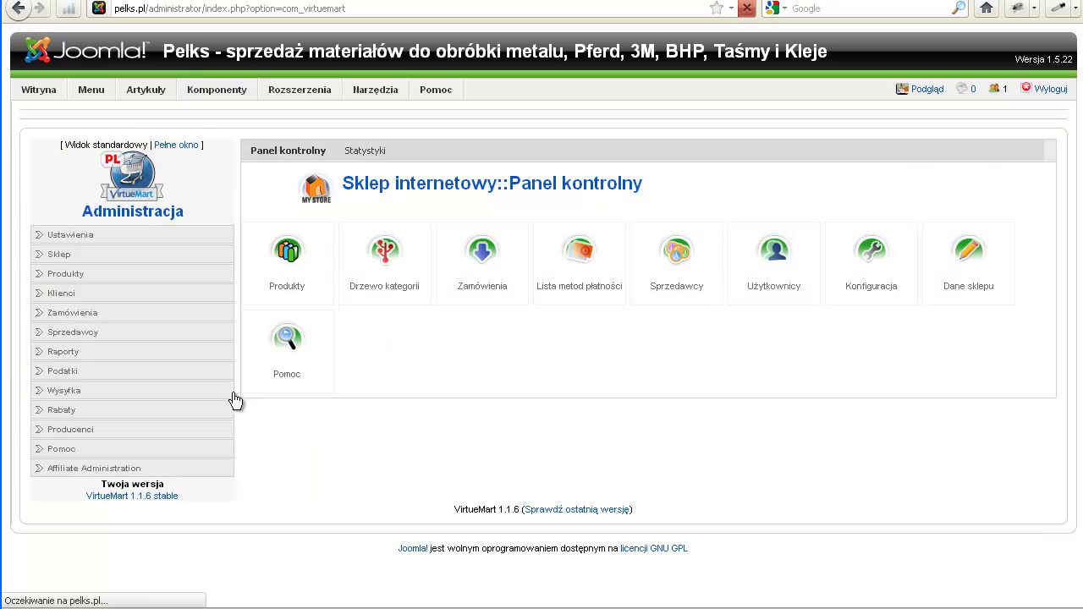
{"action": "left_click", "coordinate": [280, 269]}
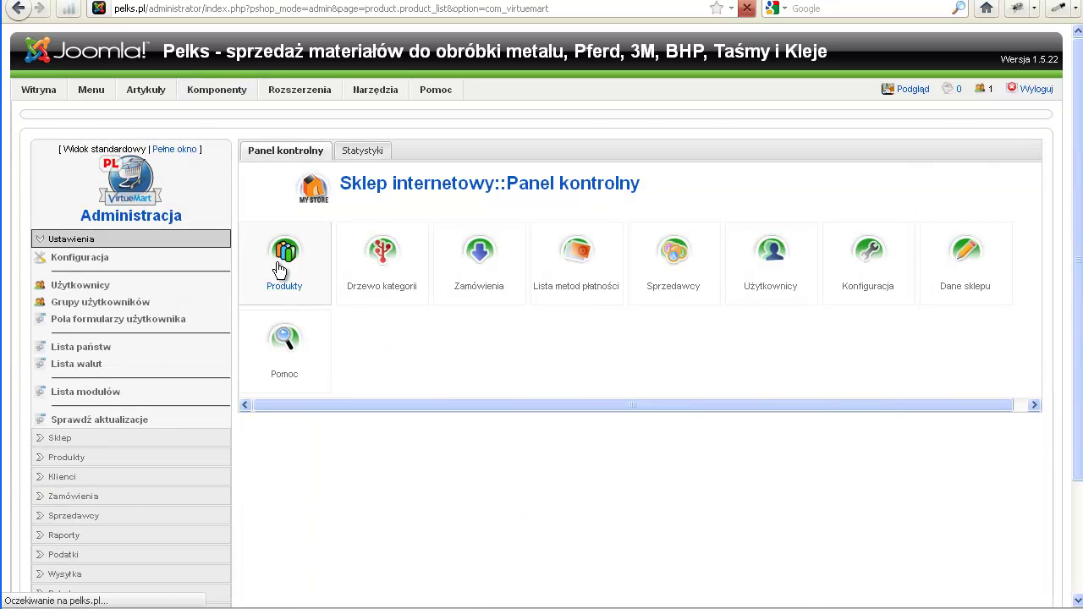
{"action": "scroll", "coordinate": [394, 420], "scroll_direction": "down", "scroll_amount": 2}
{"action": "scroll", "coordinate": [394, 423], "scroll_direction": "down", "scroll_amount": 9}
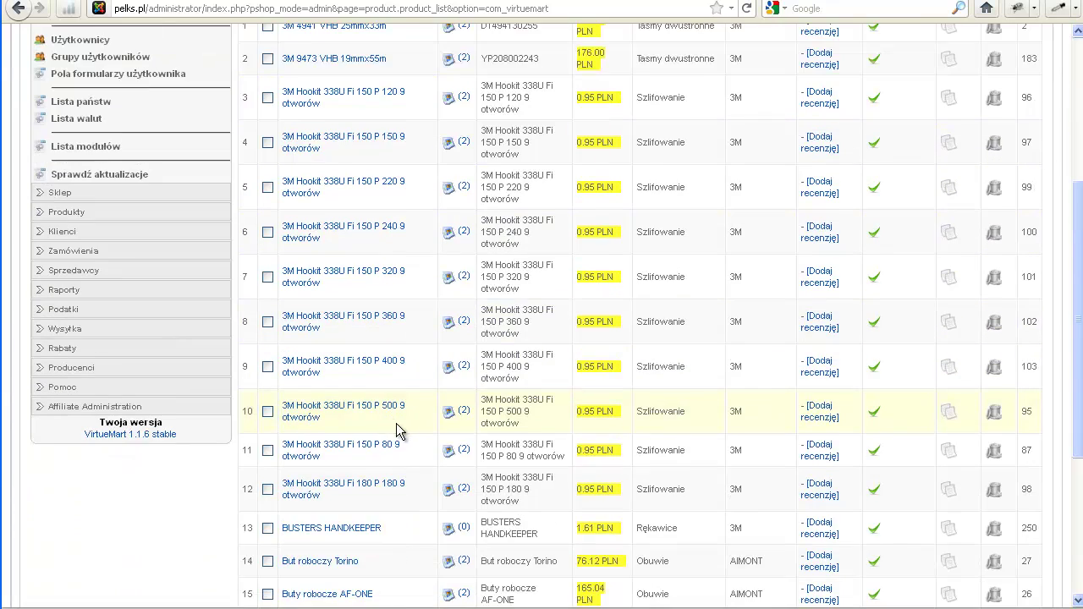
{"action": "scroll", "coordinate": [468, 430], "scroll_direction": "up", "scroll_amount": 8}
{"action": "scroll", "coordinate": [467, 432], "scroll_direction": "up", "scroll_amount": 4}
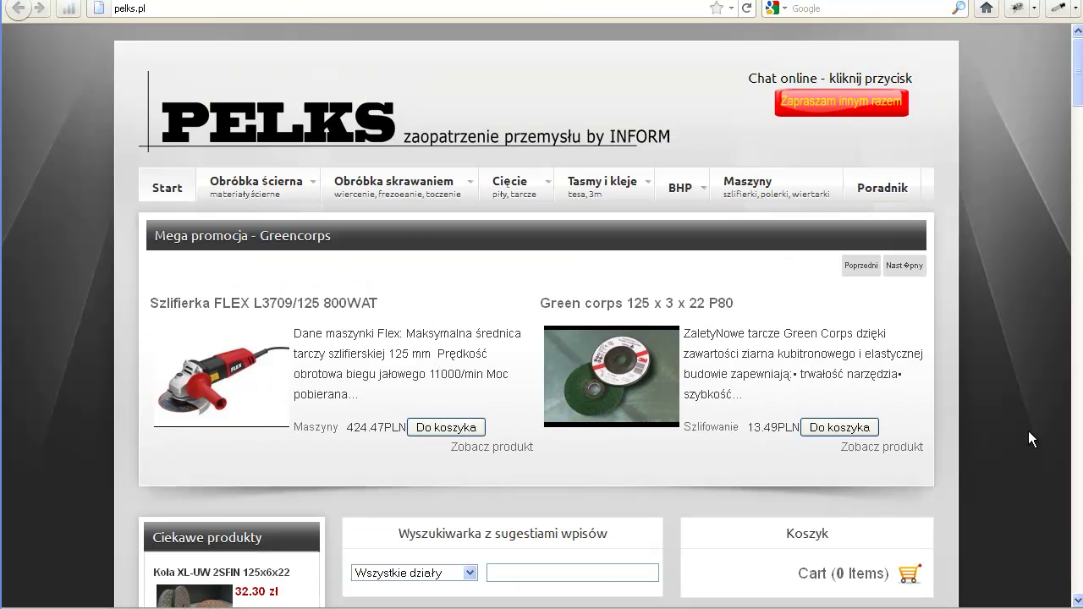
View the 4.99 zł Dyski roloc page and check its Granulacja options, leaving A CRS
{"action": "left_click_drag", "start_coordinate": [1078, 100], "coordinate": [1056, 124]}
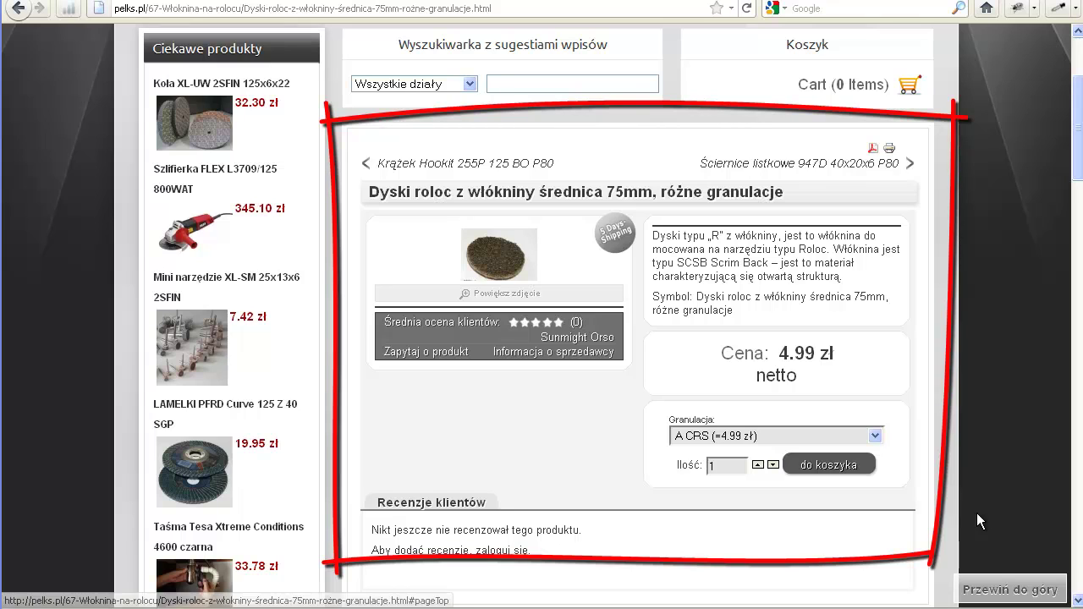
{"action": "left_click", "coordinate": [880, 434]}
{"action": "left_click", "coordinate": [880, 433]}
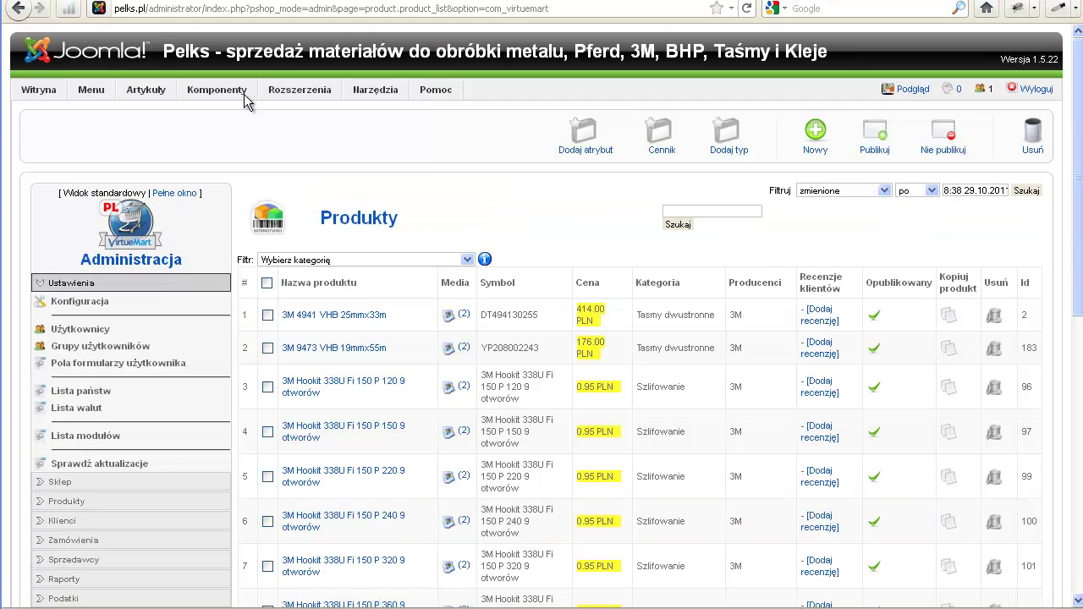
{"action": "mouse_move", "coordinate": [244, 88]}
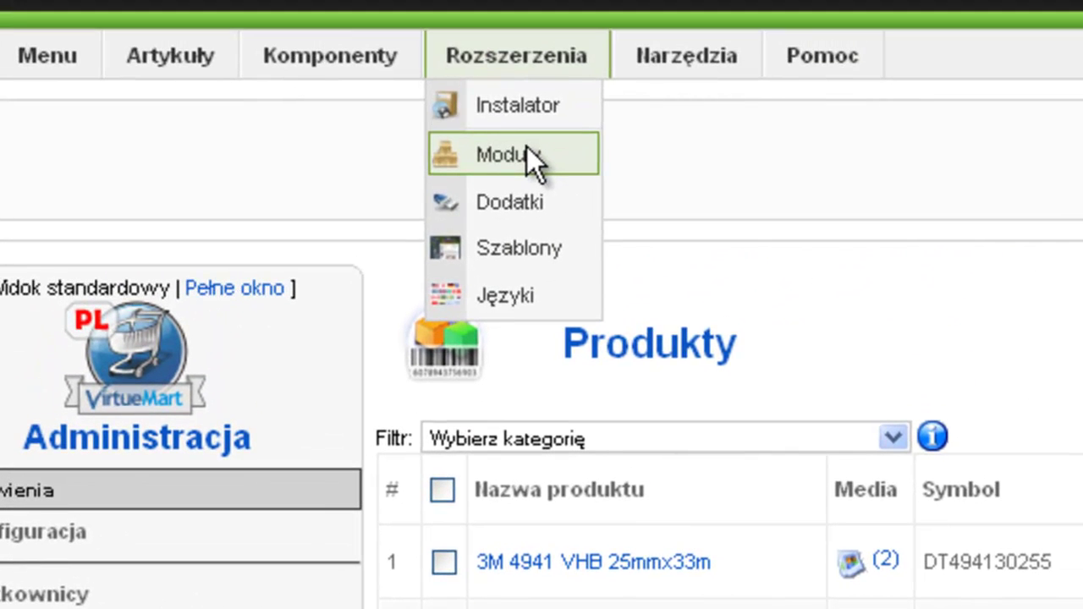
Scroll the Rozszerzenia > Moduły list, including the VirtueMart cart modules
{"action": "left_click", "coordinate": [526, 148]}
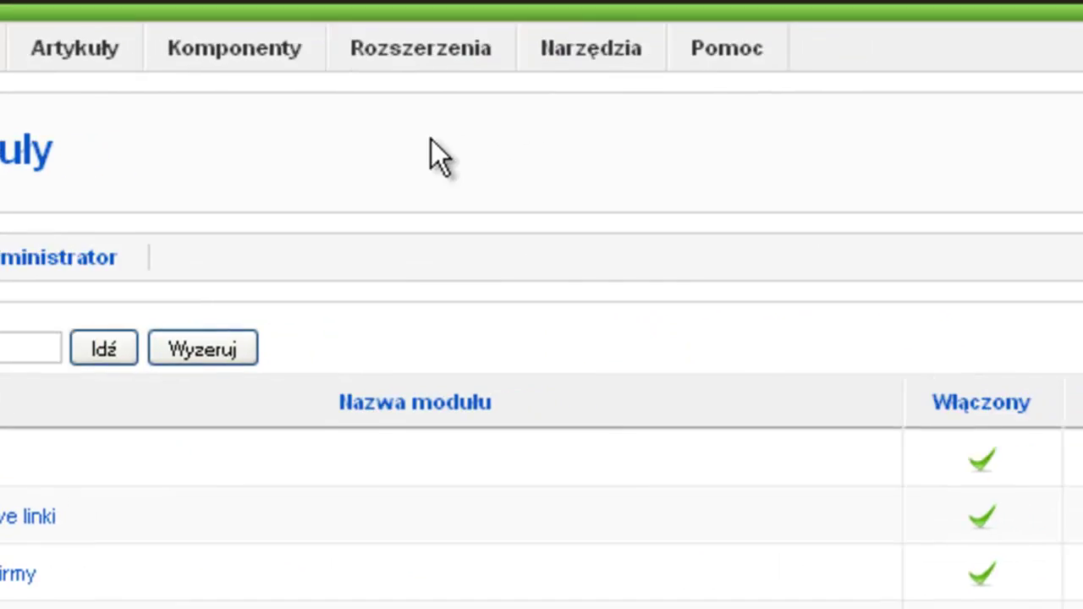
{"action": "scroll", "coordinate": [519, 472], "scroll_direction": "down", "scroll_amount": 5}
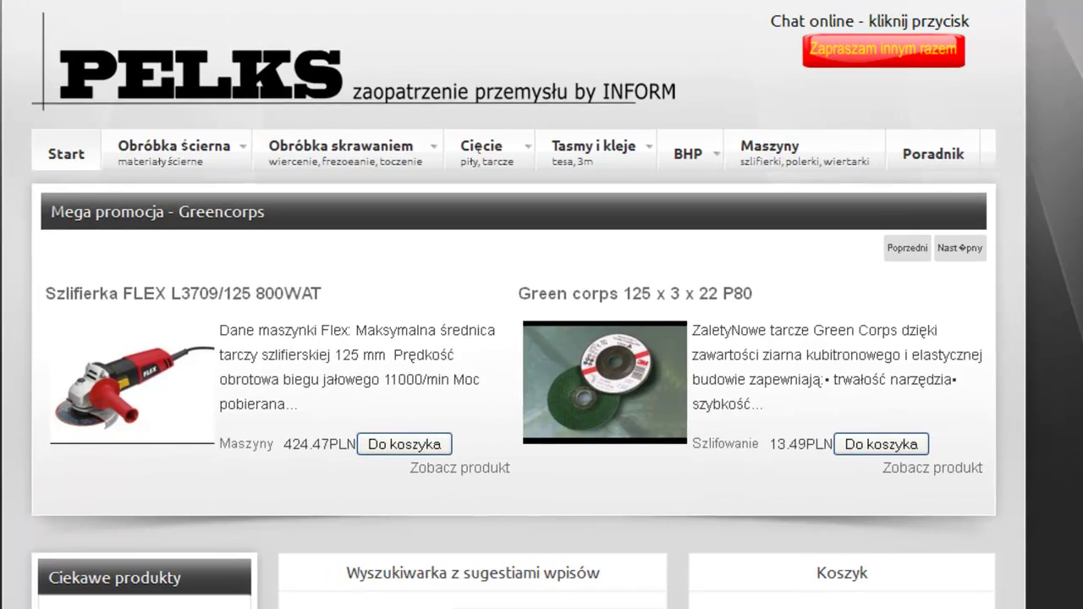
Open the test site's /administrator and go to Extensions > Install/Uninstall
{"action": "type", "text": "administ"}
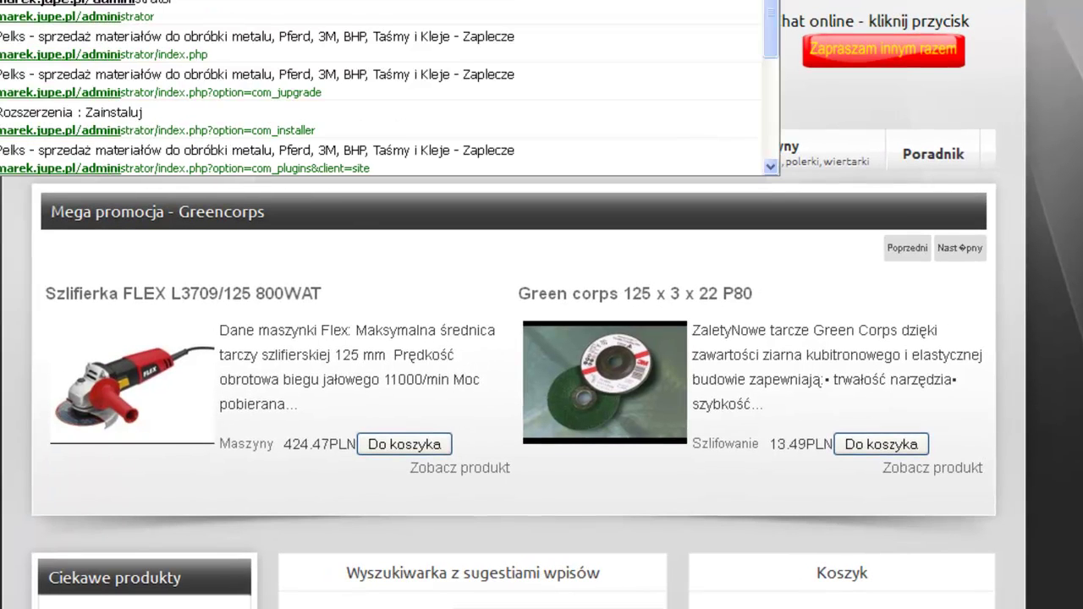
{"action": "type", "text": "rator"}
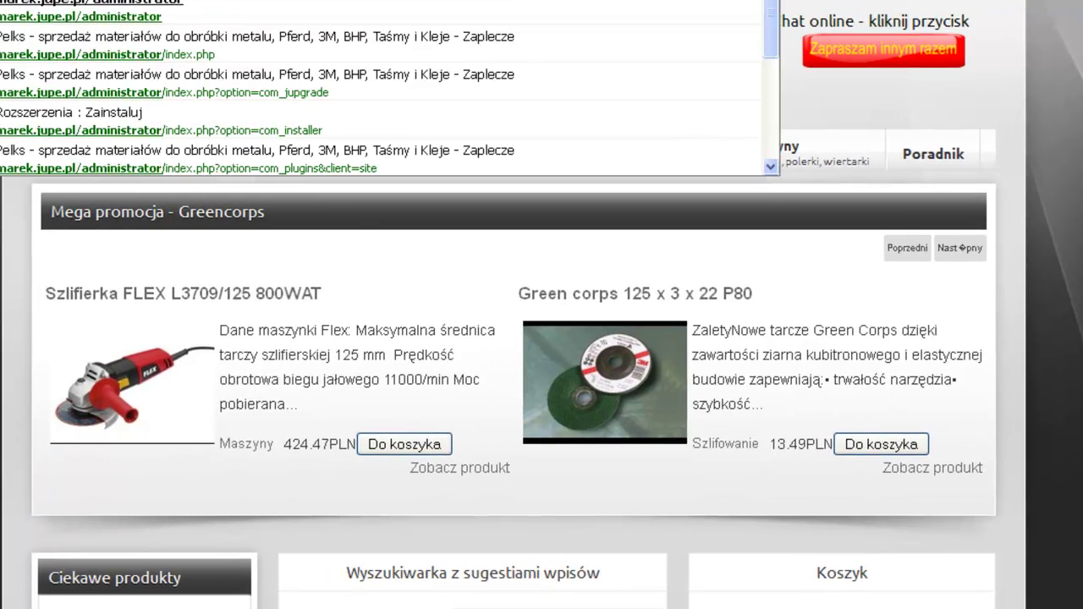
{"action": "key", "text": "Return"}
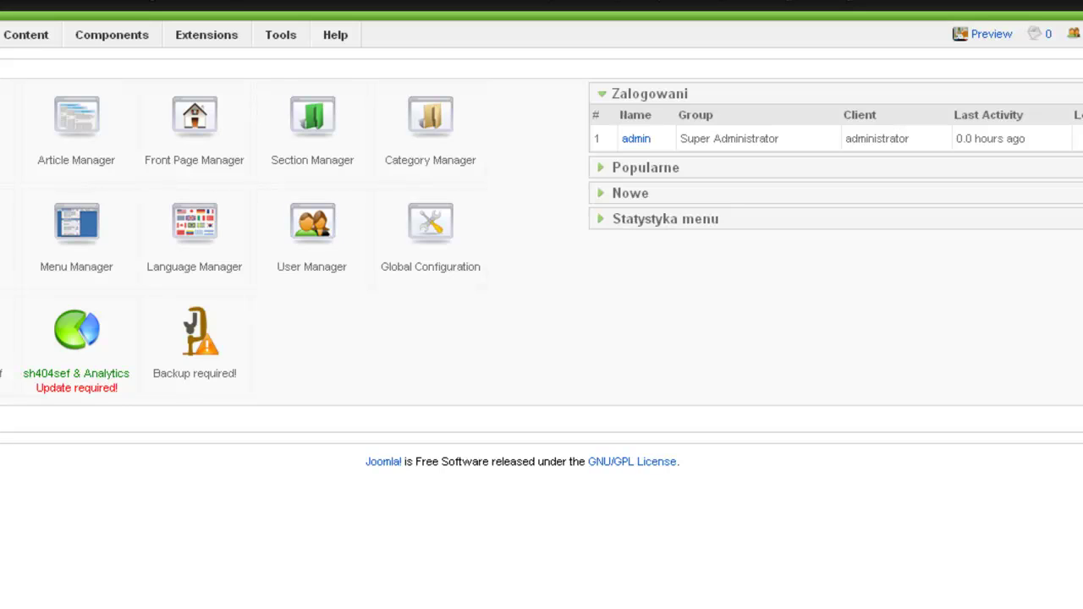
{"action": "mouse_move", "coordinate": [225, 31]}
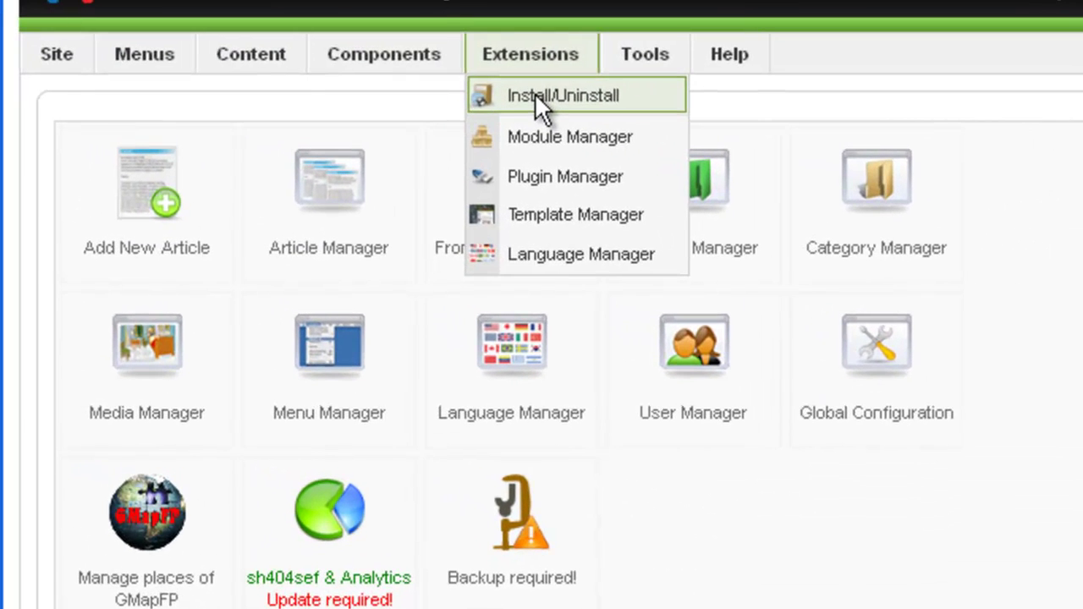
{"action": "left_click", "coordinate": [535, 95]}
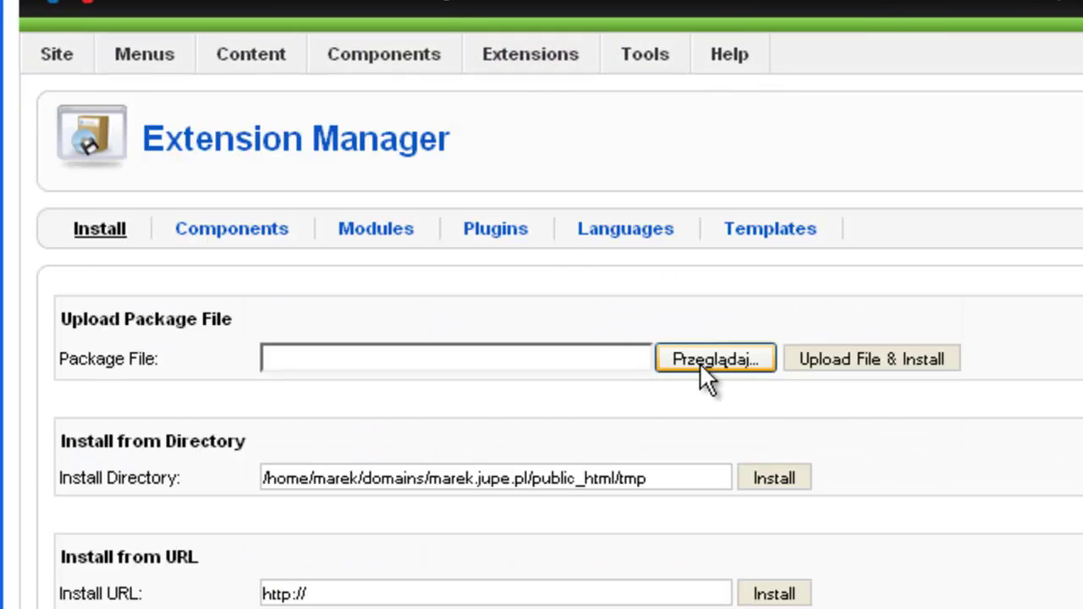
Upload and install the com_jupgrade-1.2.2 package file
{"action": "left_click", "coordinate": [700, 363]}
{"action": "left_click", "coordinate": [294, 34]}
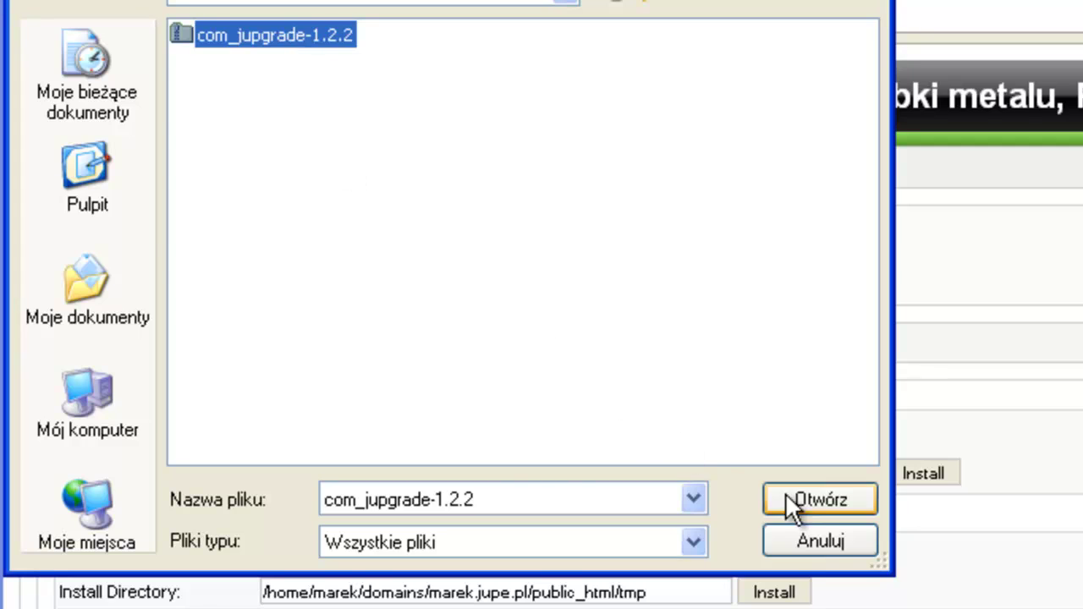
{"action": "left_click", "coordinate": [808, 499]}
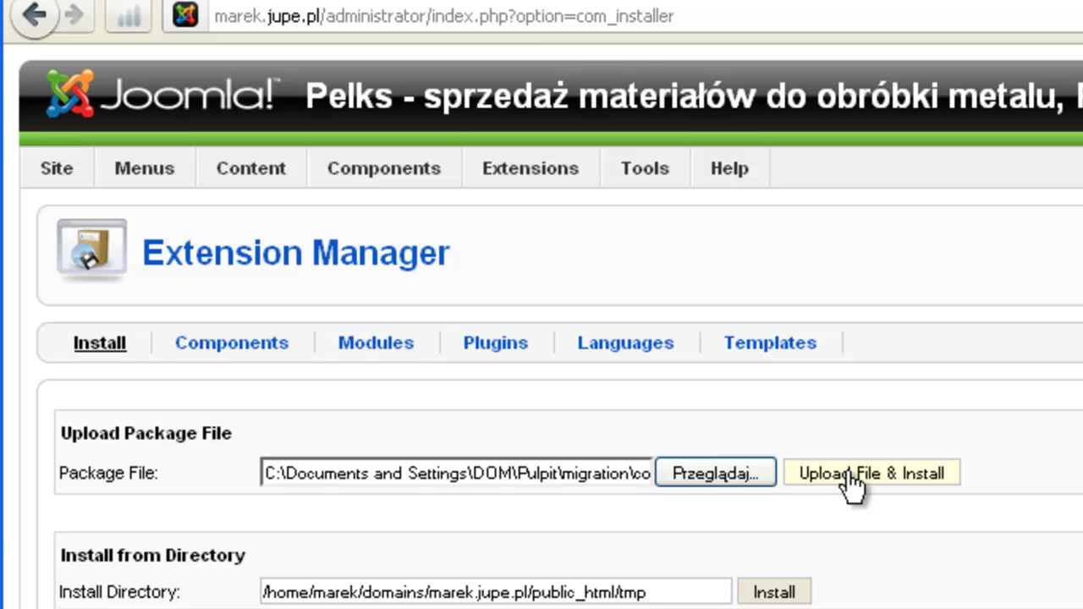
{"action": "left_click", "coordinate": [847, 474]}
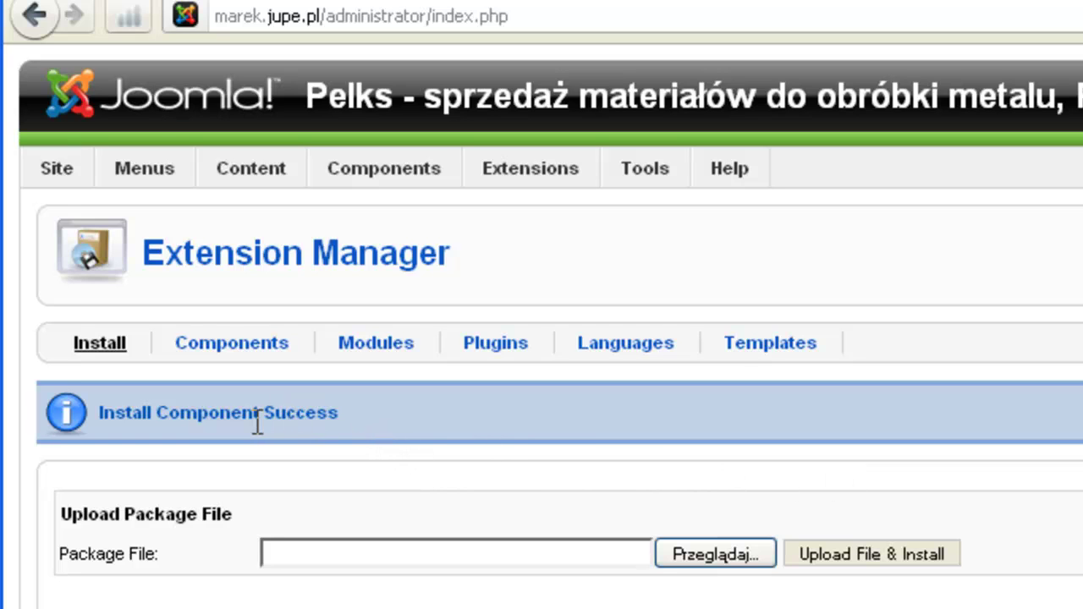
Go from jUpgrade to the Plugin Manager and show 100 plugins per page
{"action": "mouse_move", "coordinate": [363, 174]}
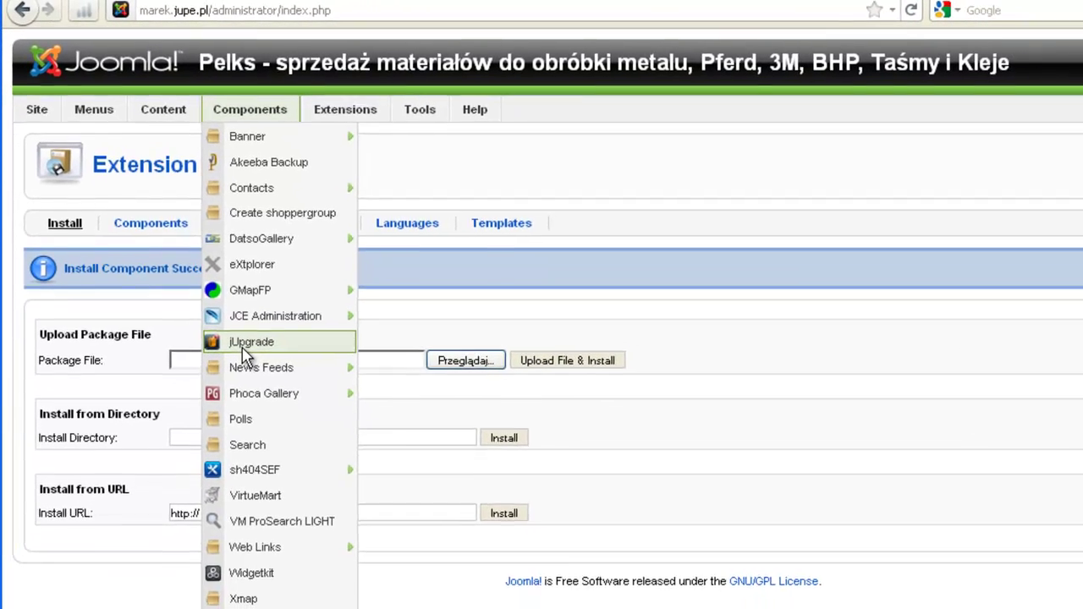
{"action": "left_click", "coordinate": [326, 461]}
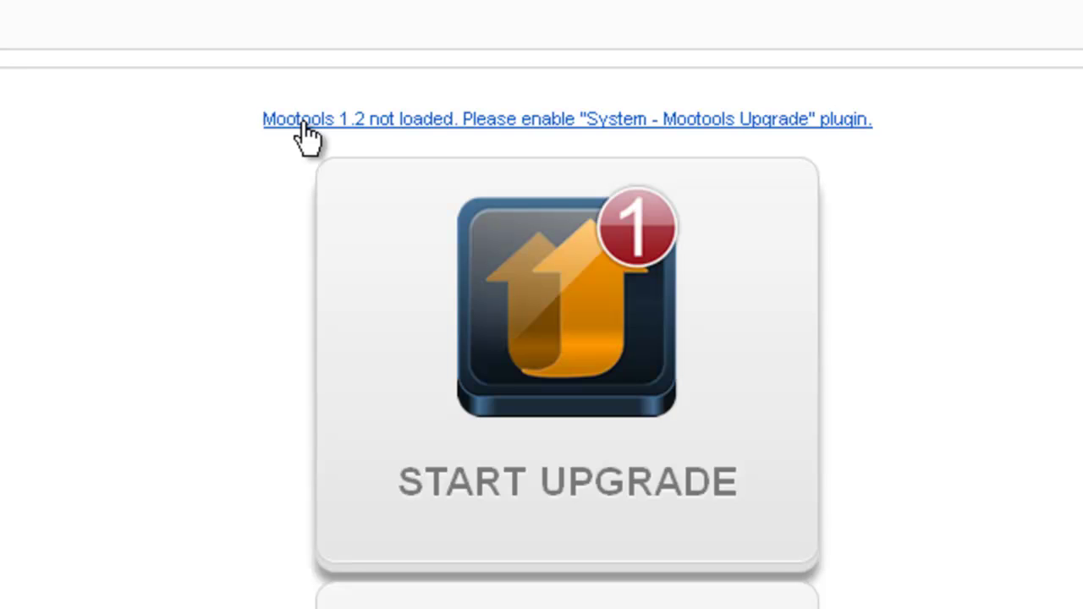
{"action": "left_click", "coordinate": [306, 136]}
{"action": "left_click", "coordinate": [564, 554]}
{"action": "left_click", "coordinate": [542, 608]}
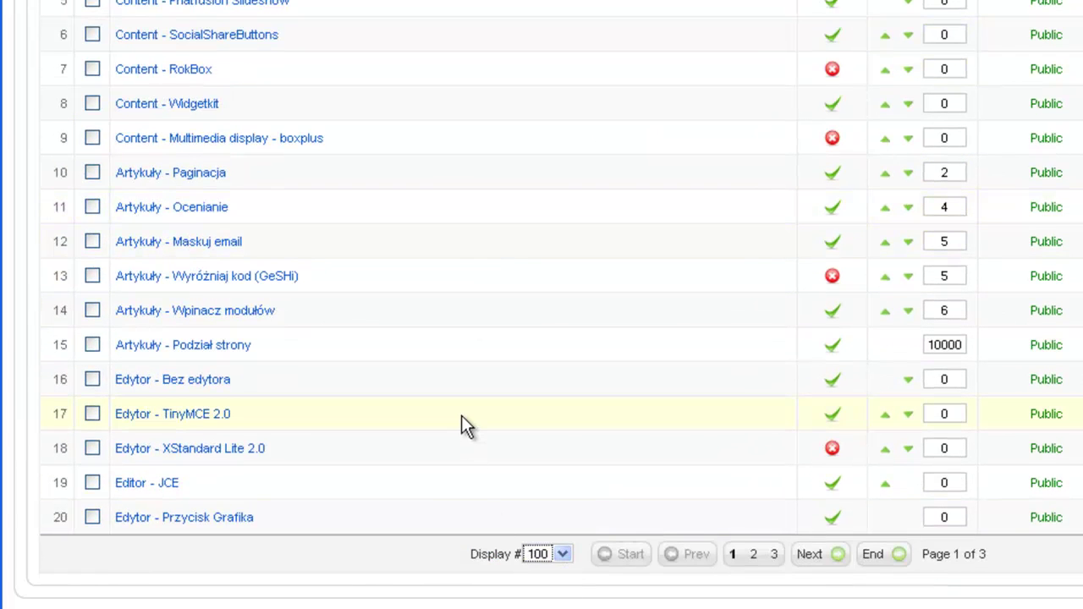
Enable the System - Mootools Upgrade plugin in the plugin list
{"action": "scroll", "coordinate": [462, 415], "scroll_direction": "down", "scroll_amount": 10}
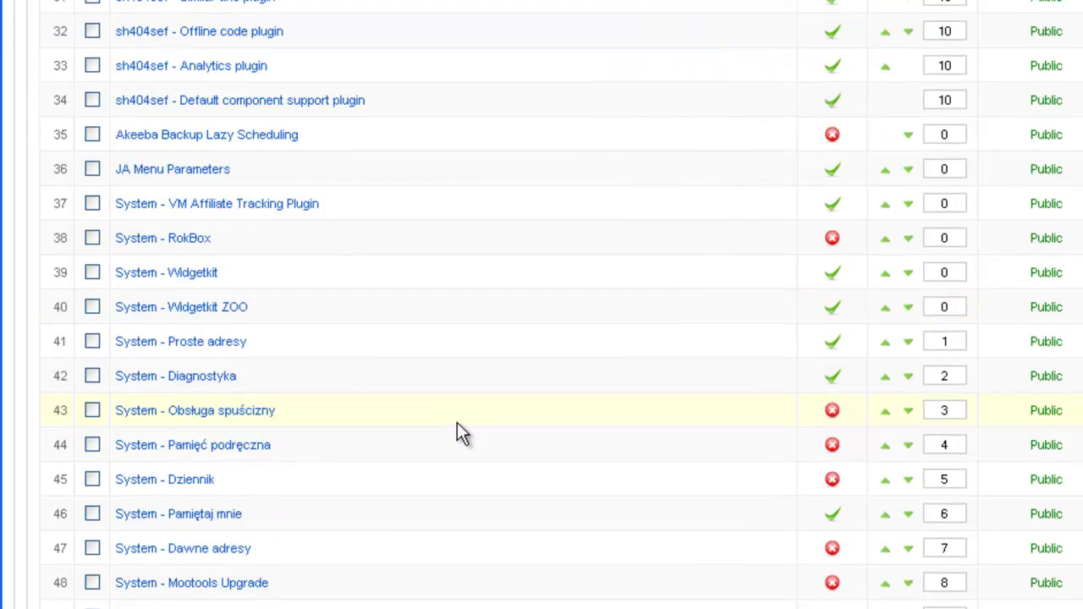
{"action": "scroll", "coordinate": [448, 434], "scroll_direction": "down", "scroll_amount": 2}
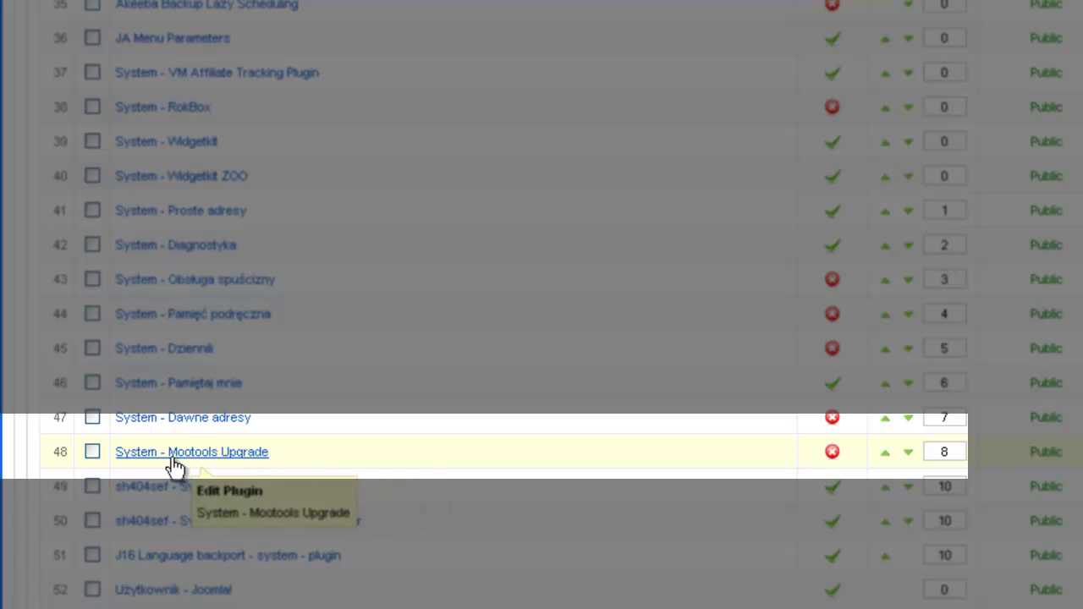
{"action": "left_click", "coordinate": [833, 456]}
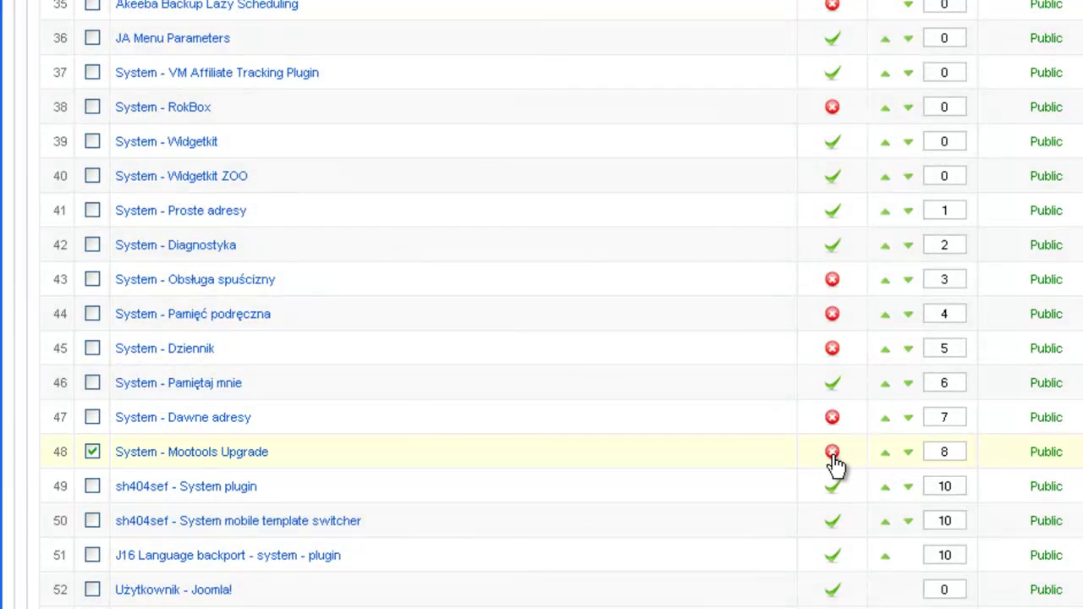
{"action": "scroll", "coordinate": [834, 466], "scroll_direction": "down", "scroll_amount": 10}
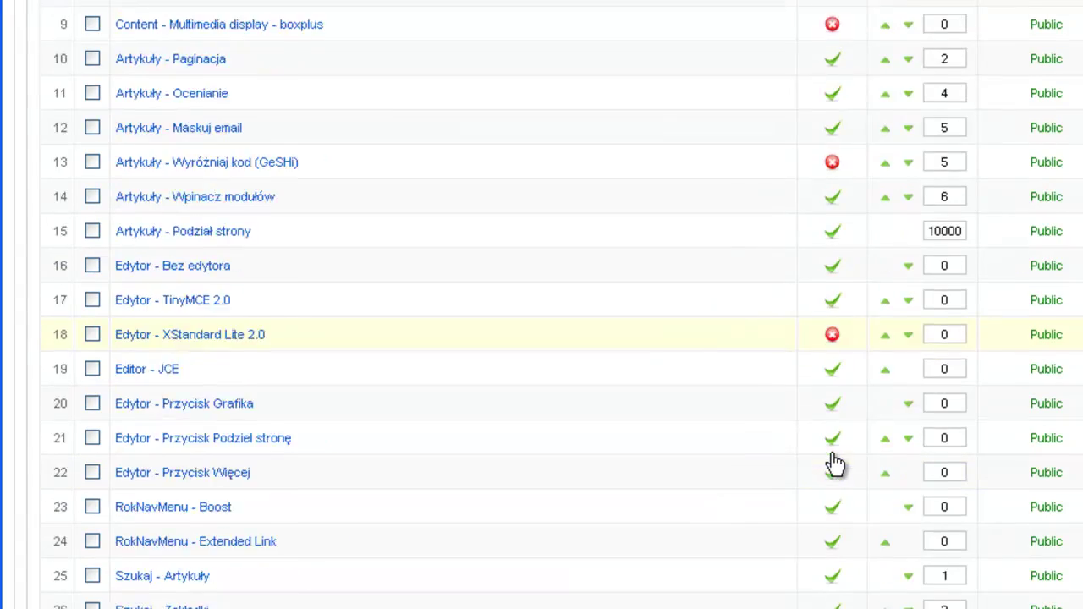
{"action": "scroll", "coordinate": [835, 466], "scroll_direction": "down", "scroll_amount": 3}
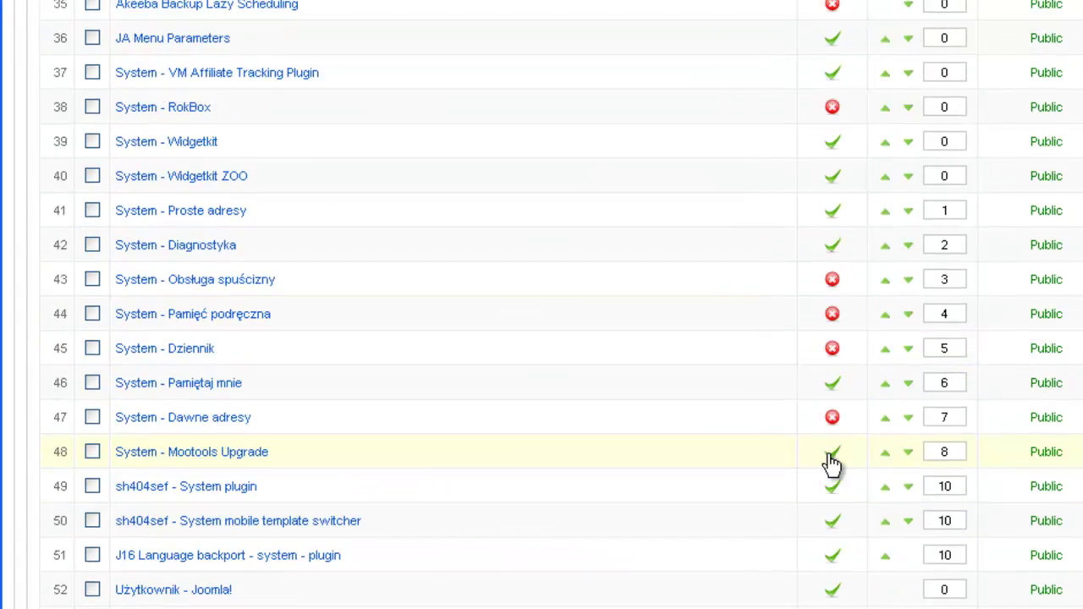
{"action": "scroll", "coordinate": [832, 464], "scroll_direction": "down", "scroll_amount": 2}
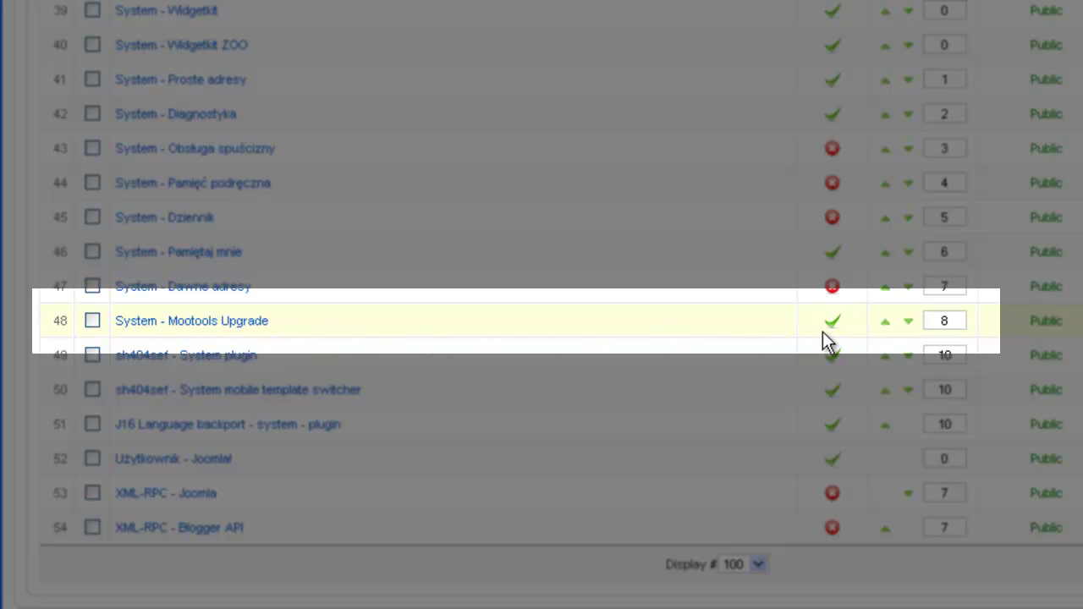
{"action": "scroll", "coordinate": [820, 495], "scroll_direction": "up", "scroll_amount": 15}
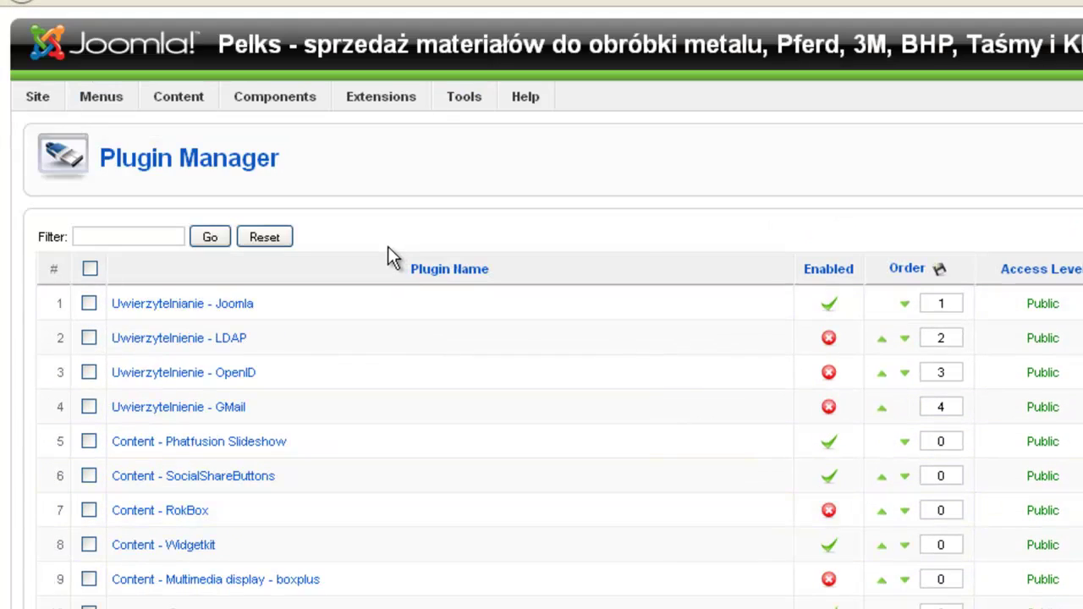
Start the jUpgrade migration from Components, then open the new /jupgrade/ site once it finishes
{"action": "mouse_move", "coordinate": [267, 95]}
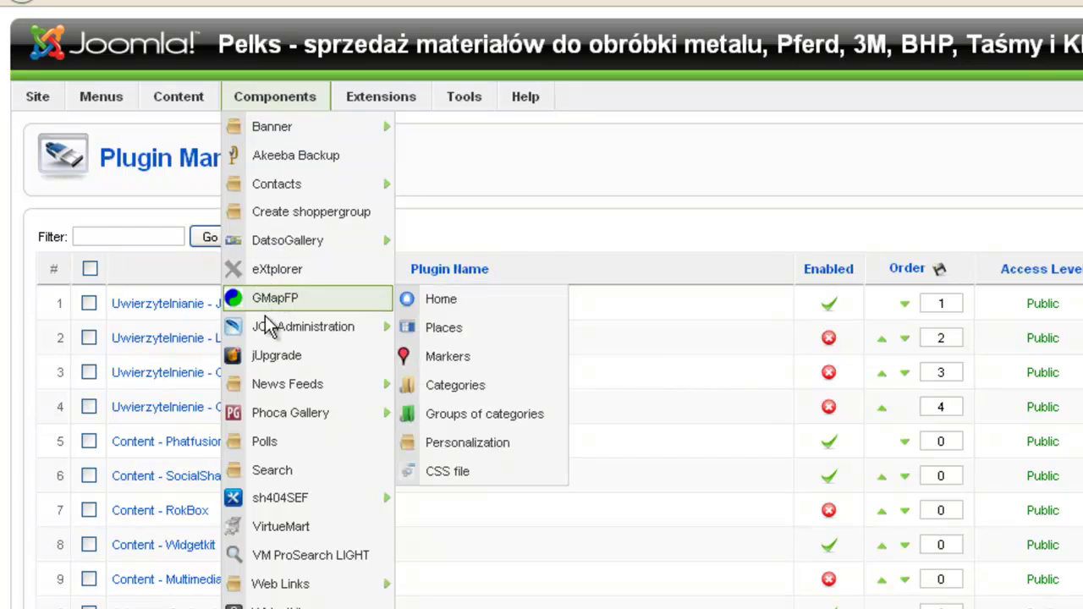
{"action": "left_click", "coordinate": [272, 356]}
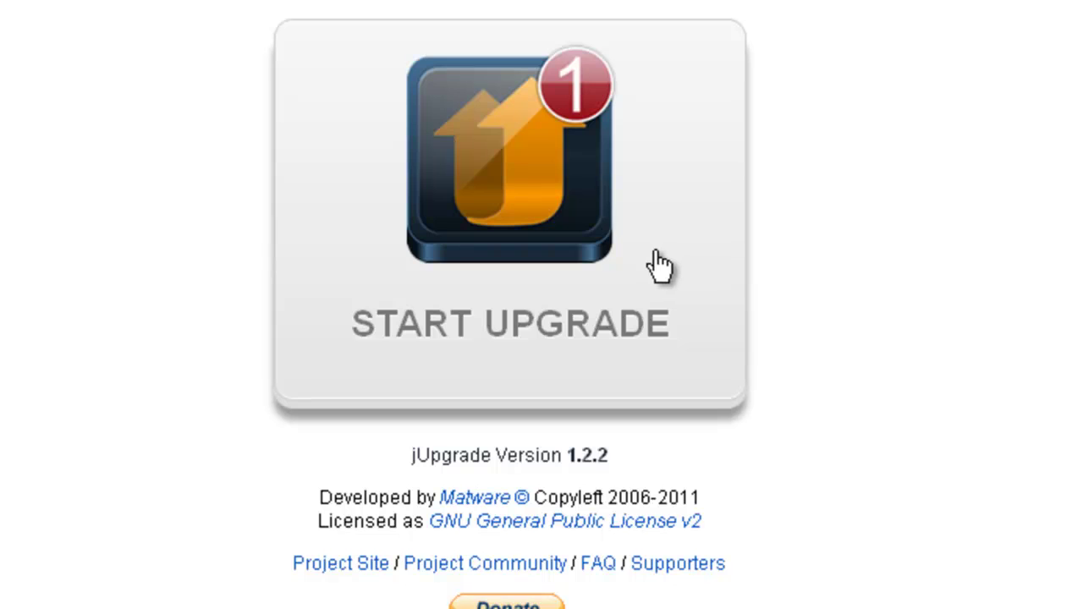
{"action": "left_click", "coordinate": [628, 264]}
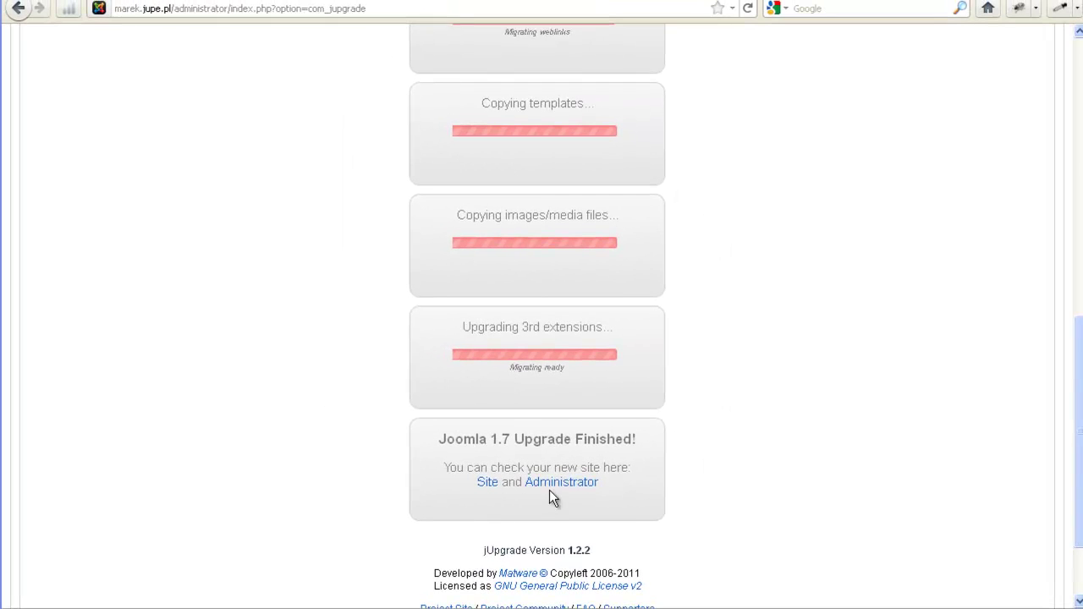
{"action": "left_click", "coordinate": [553, 490]}
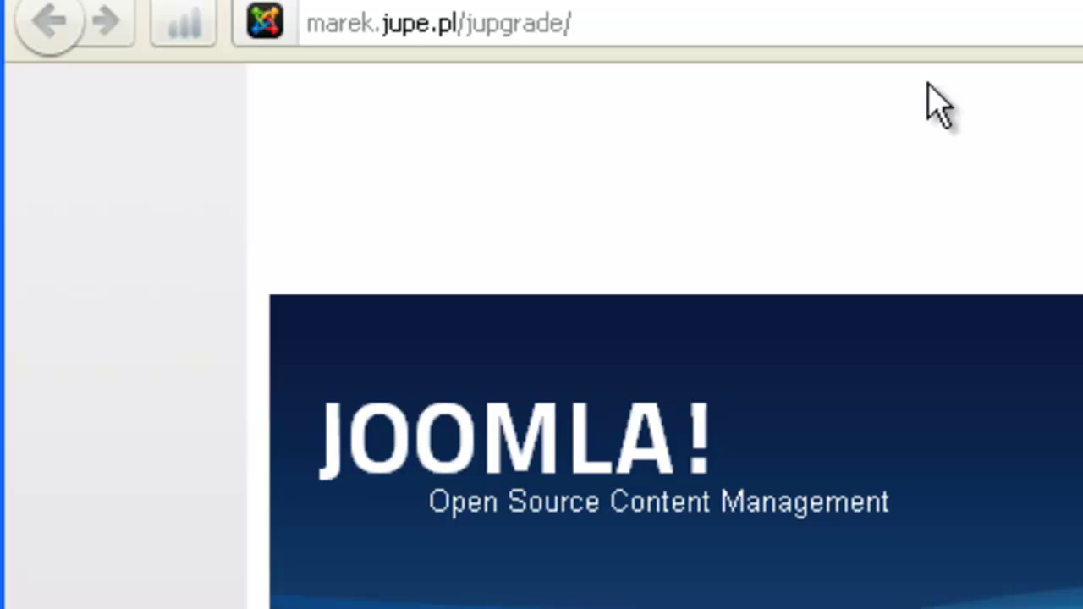
Go to jupgrade/administrator and log in with the admin credentials
{"action": "left_click", "coordinate": [815, 29]}
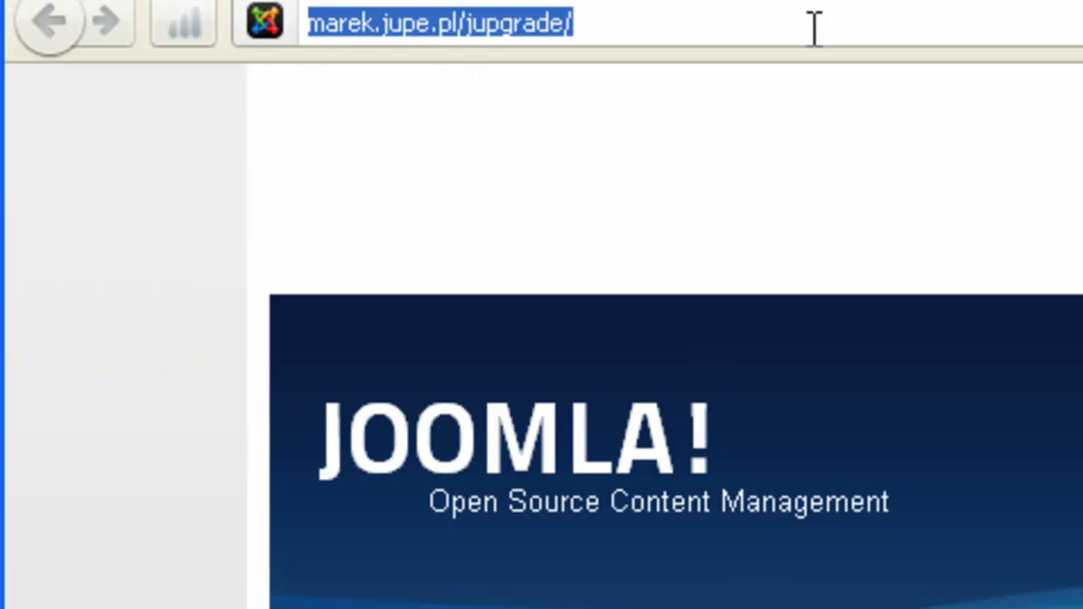
{"action": "type", "text": "a"}
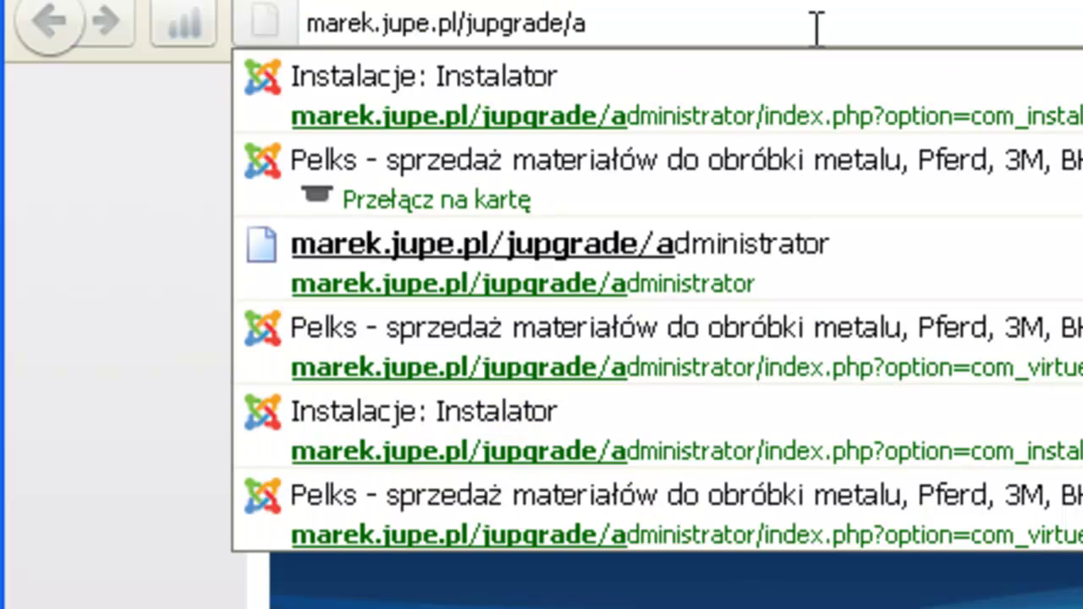
{"action": "left_click", "coordinate": [800, 259]}
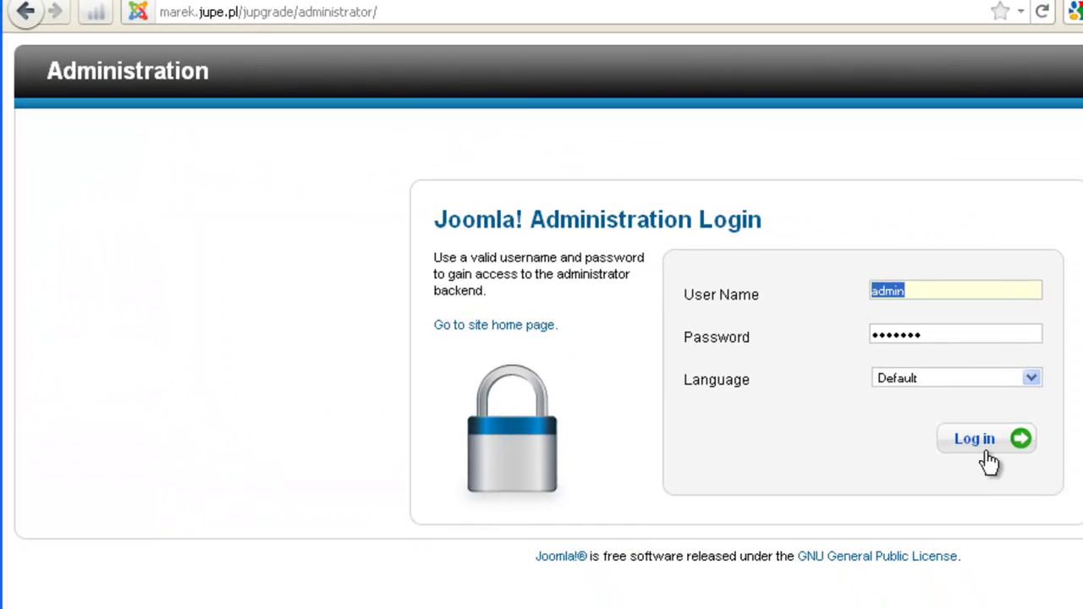
{"action": "left_click", "coordinate": [990, 450]}
{"action": "left_click", "coordinate": [988, 447]}
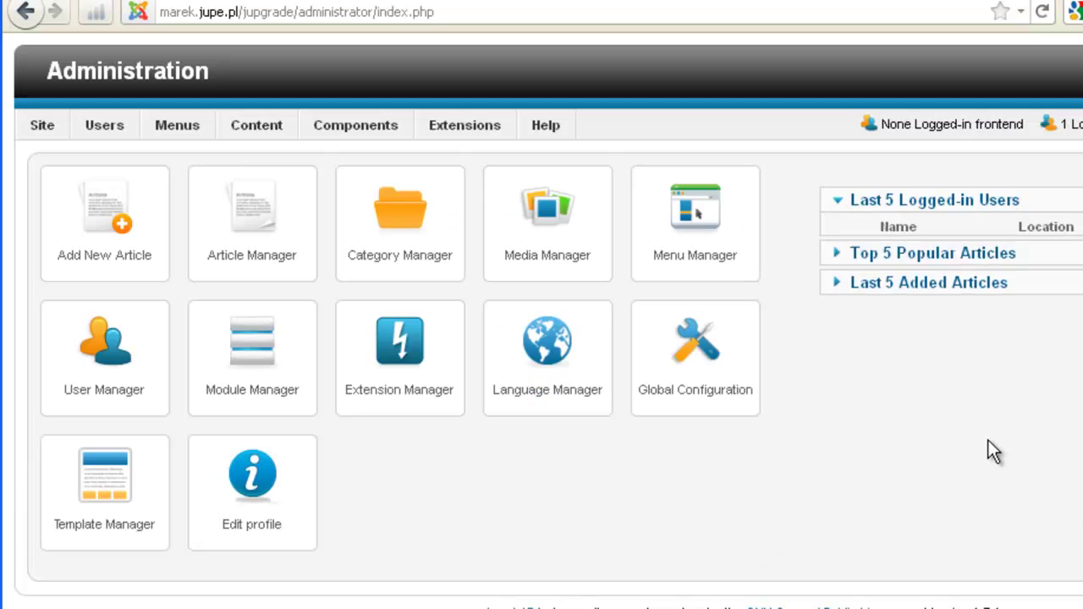
{"action": "mouse_move", "coordinate": [461, 126]}
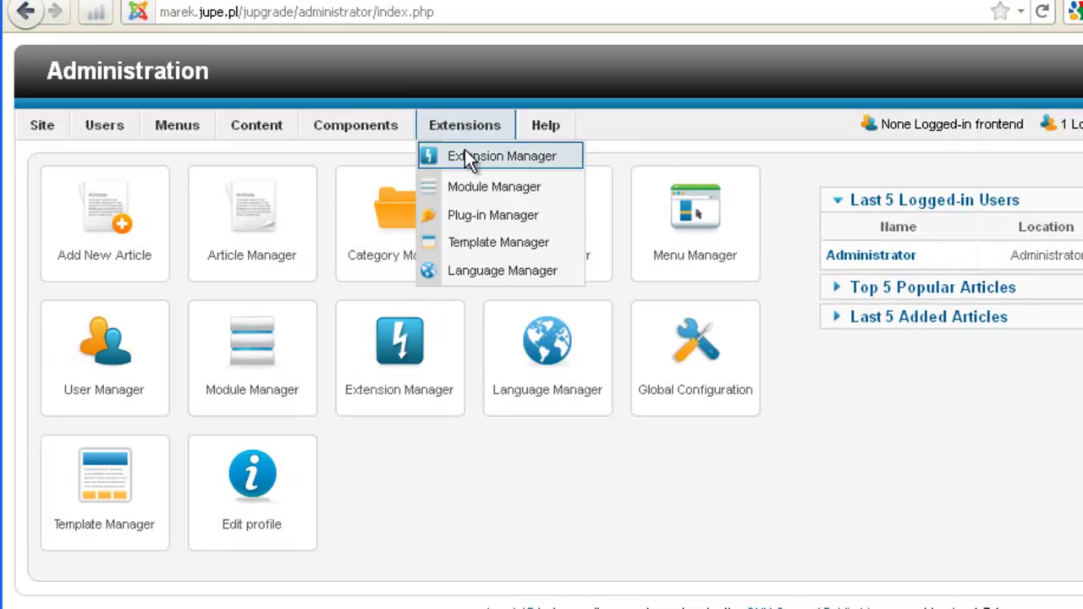
Open the Extension Manager installer and browse for the VirtueMart package file
{"action": "left_click", "coordinate": [465, 149]}
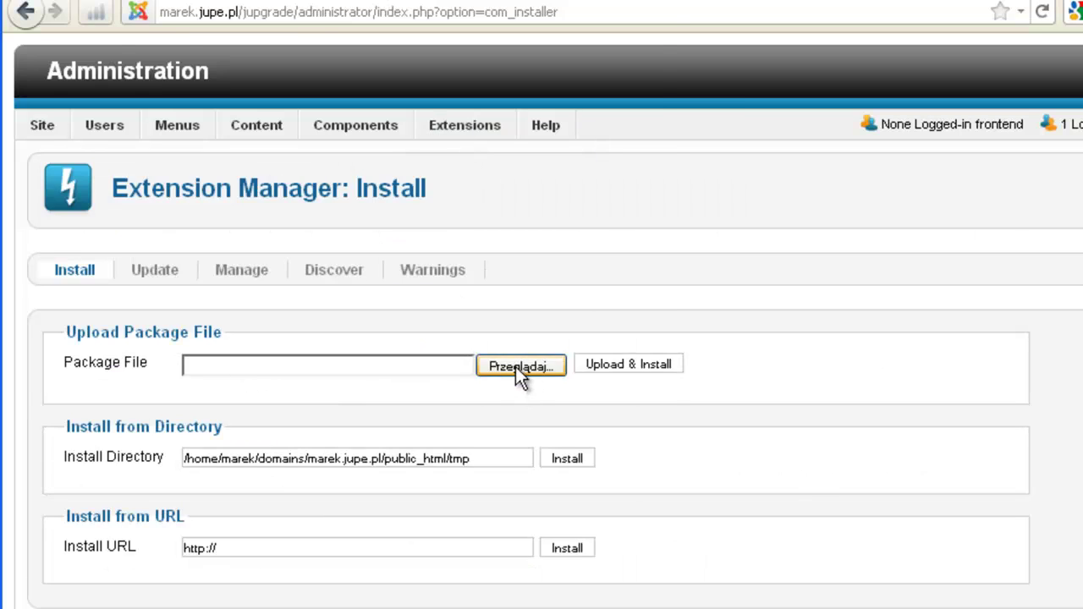
{"action": "left_click", "coordinate": [518, 367]}
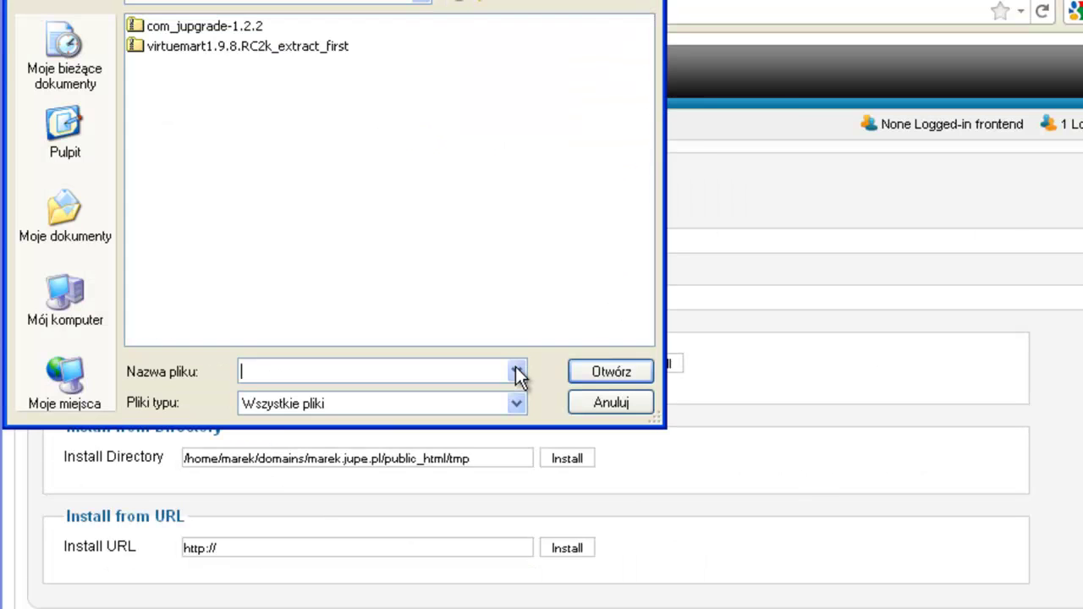
{"action": "left_click", "coordinate": [234, 48]}
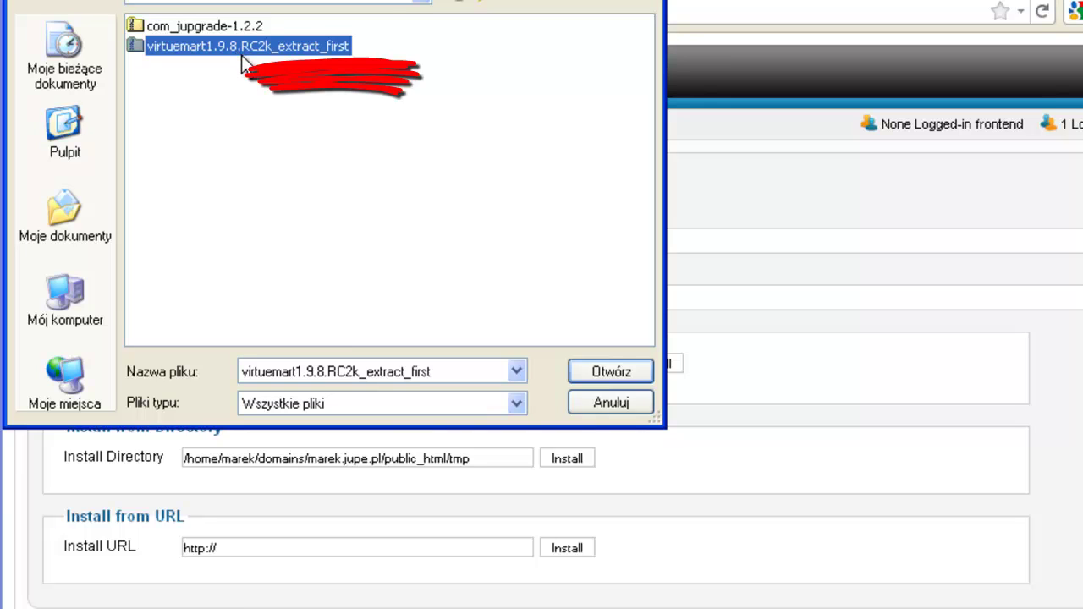
{"action": "left_click", "coordinate": [286, 58]}
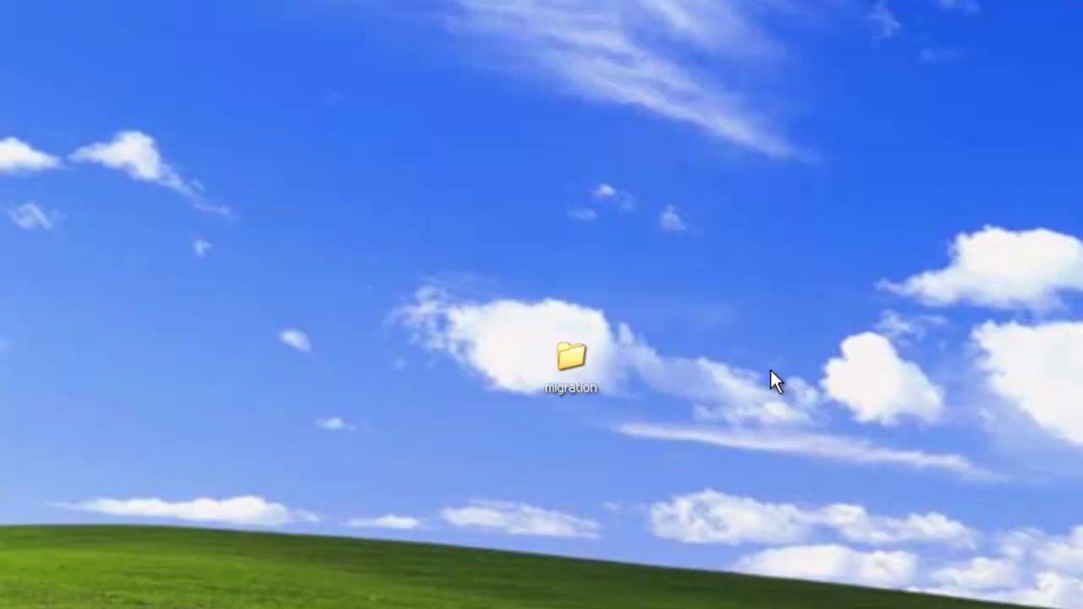
Open the desktop migration folder in Explorer and show it in Lista view
{"action": "double_click", "coordinate": [593, 352]}
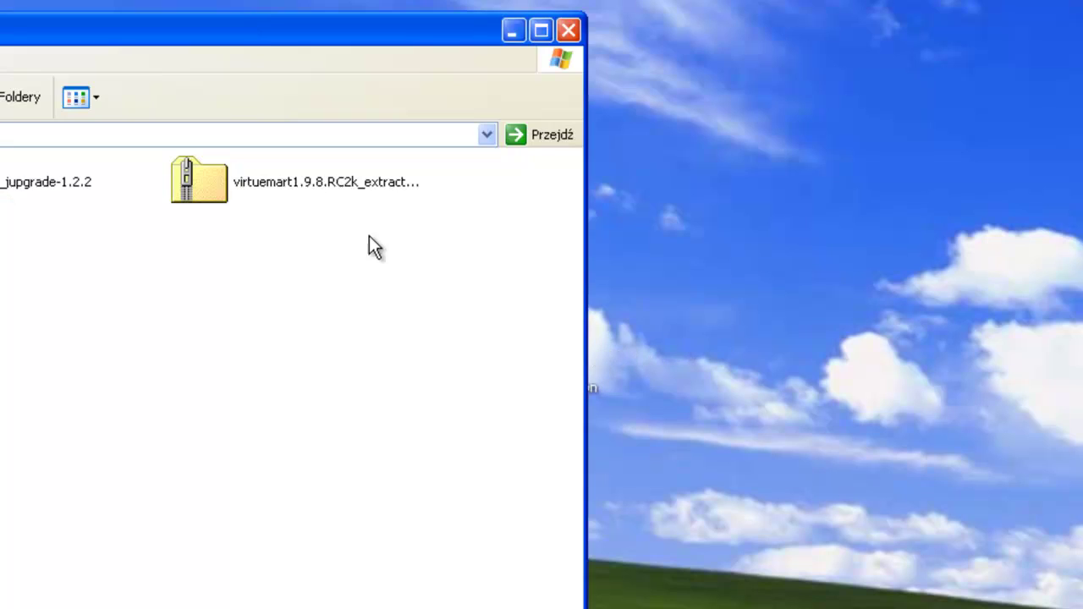
{"action": "left_click_drag", "start_coordinate": [269, 41], "coordinate": [738, 40]}
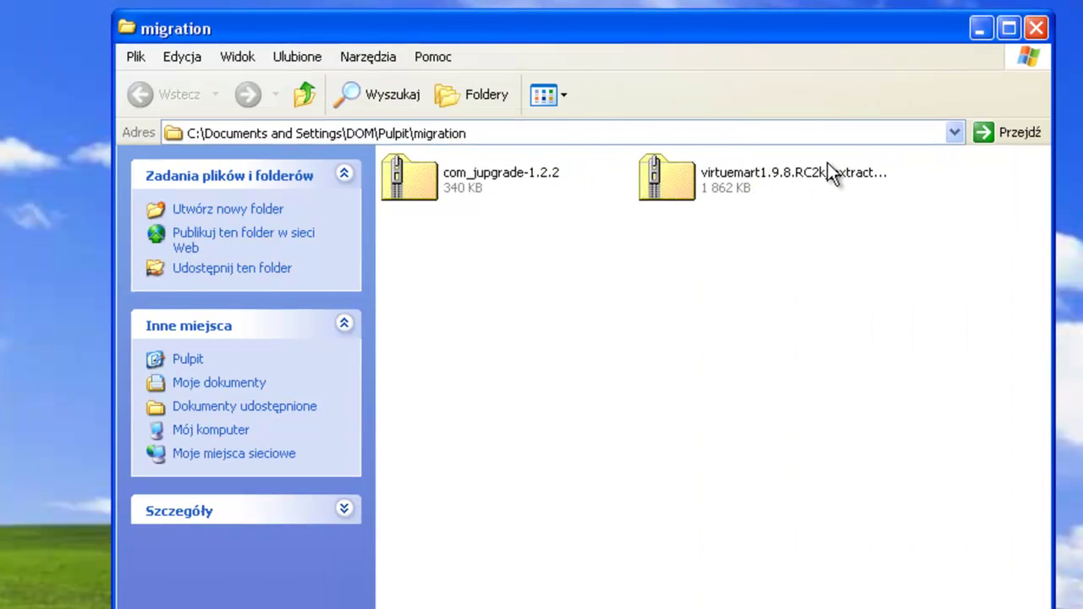
{"action": "left_click", "coordinate": [569, 99]}
Extract virtuemart1.9.8.RC2k_extract_first here with 7-Zip, then select com_virtuemart.1.9.8k
{"action": "left_click", "coordinate": [586, 191]}
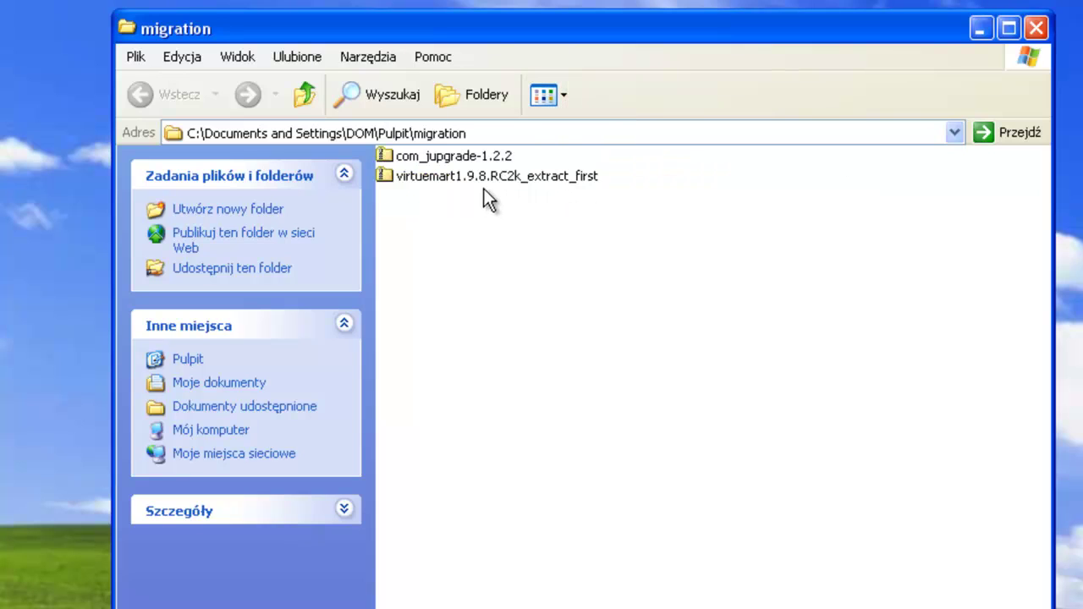
{"action": "left_click", "coordinate": [462, 175]}
{"action": "right_click", "coordinate": [462, 173]}
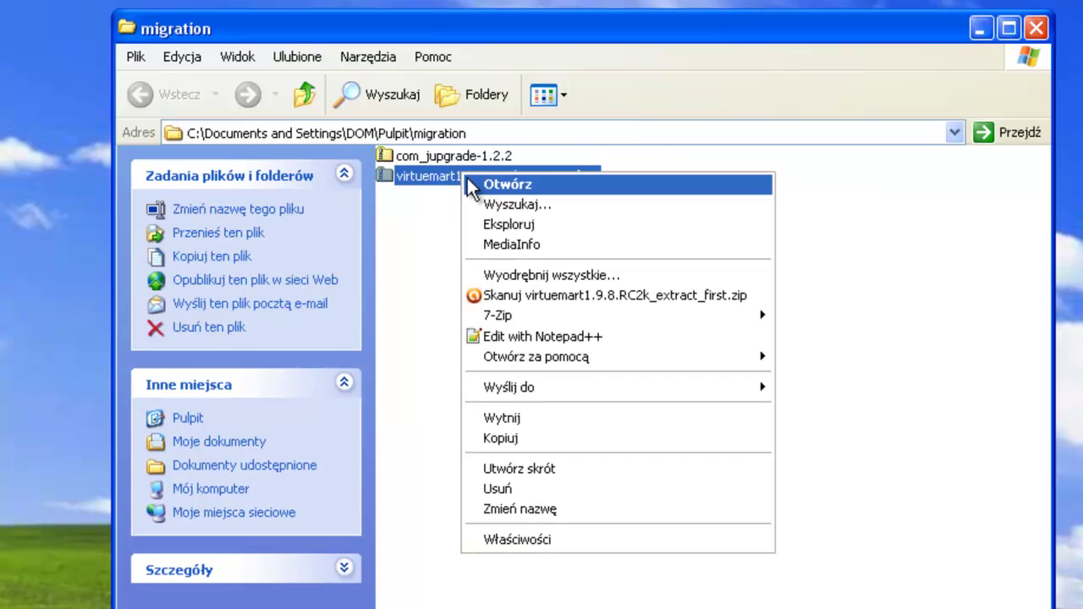
{"action": "mouse_move", "coordinate": [569, 314]}
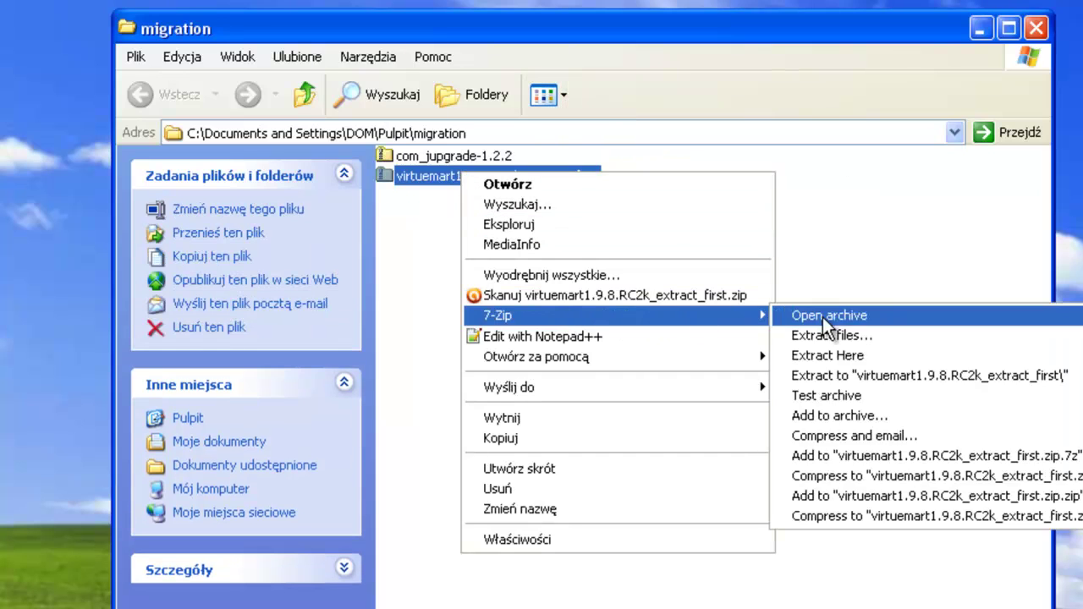
{"action": "left_click", "coordinate": [851, 356]}
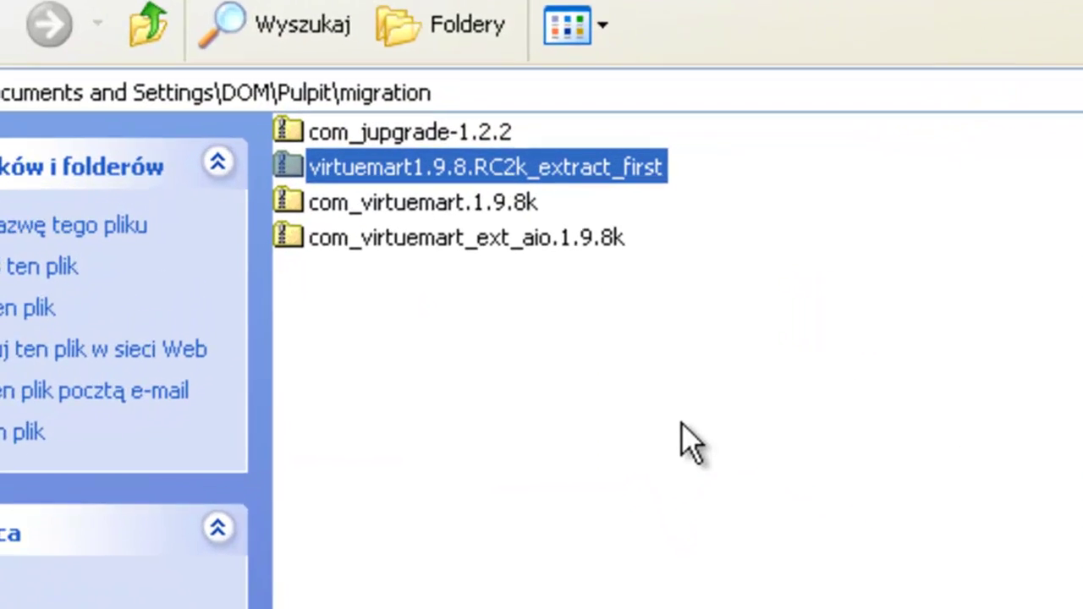
{"action": "left_click", "coordinate": [430, 240]}
{"action": "left_click", "coordinate": [412, 203]}
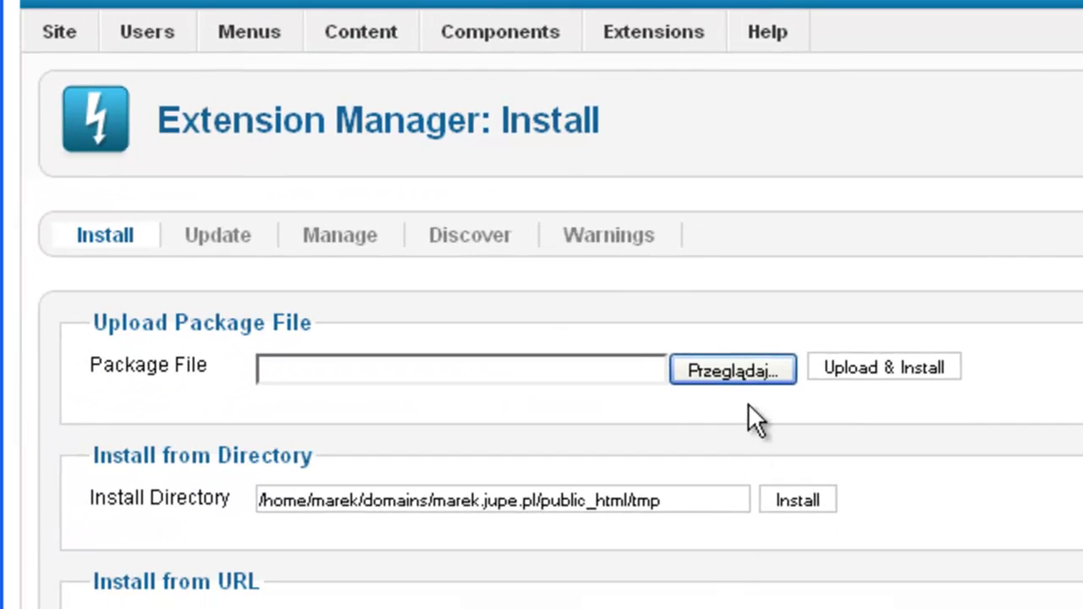
Choose com_virtuemart.1.9.8k as the package file to upload and install
{"action": "left_click", "coordinate": [745, 378]}
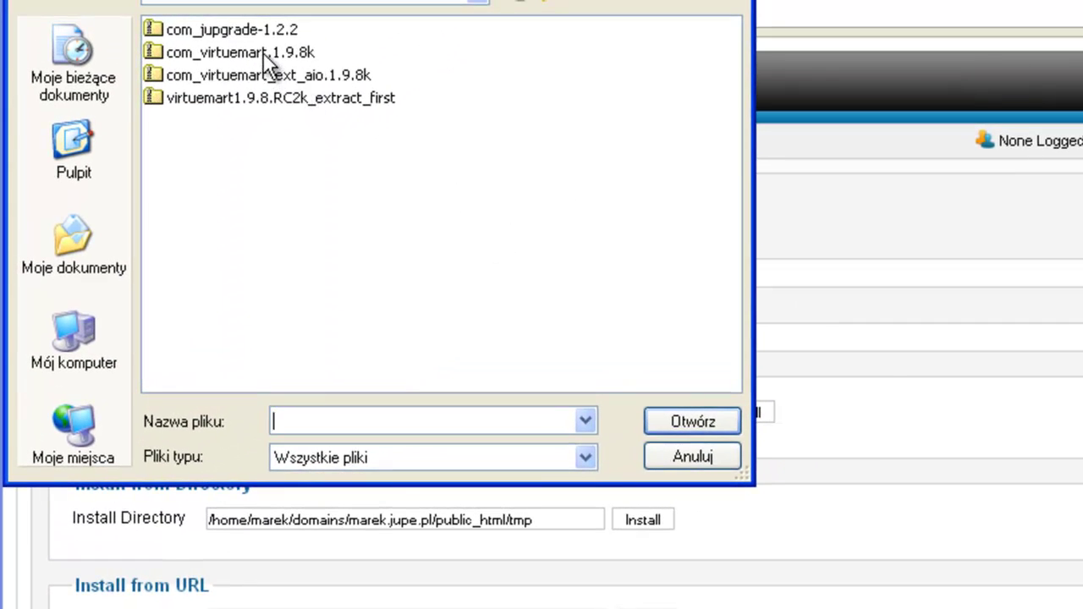
{"action": "left_click", "coordinate": [262, 52]}
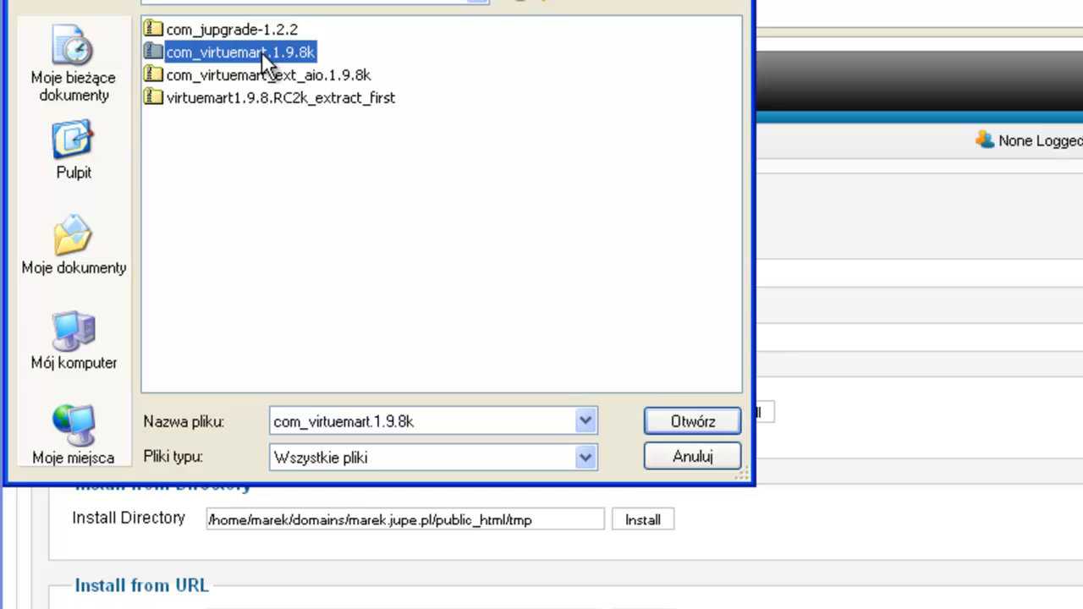
{"action": "left_click", "coordinate": [656, 423]}
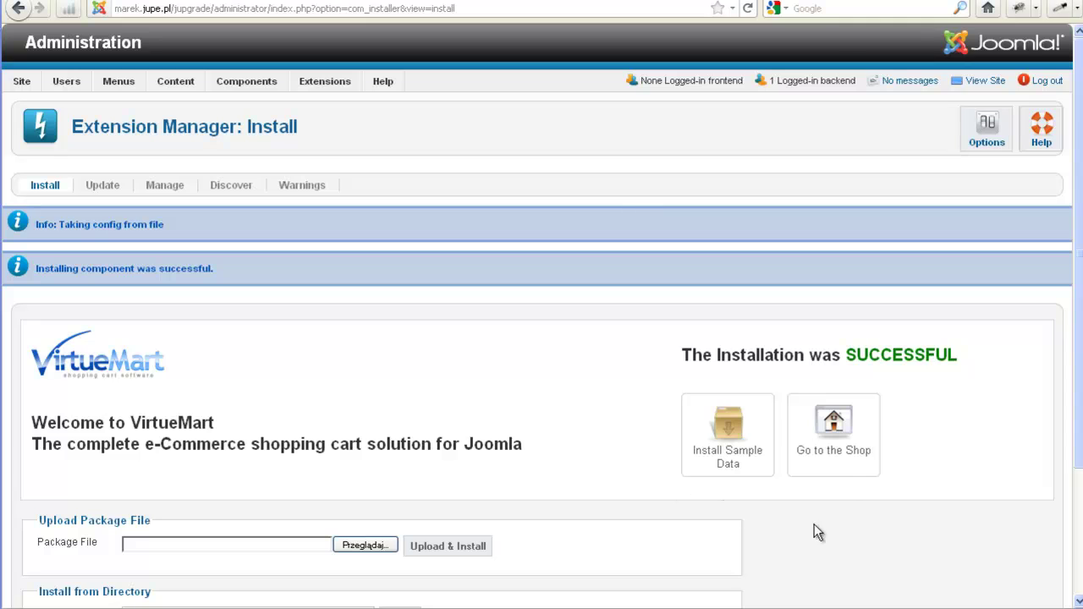
Go from the VirtueMart control panel into Configuration and view its Templates tab
{"action": "left_click", "coordinate": [833, 430]}
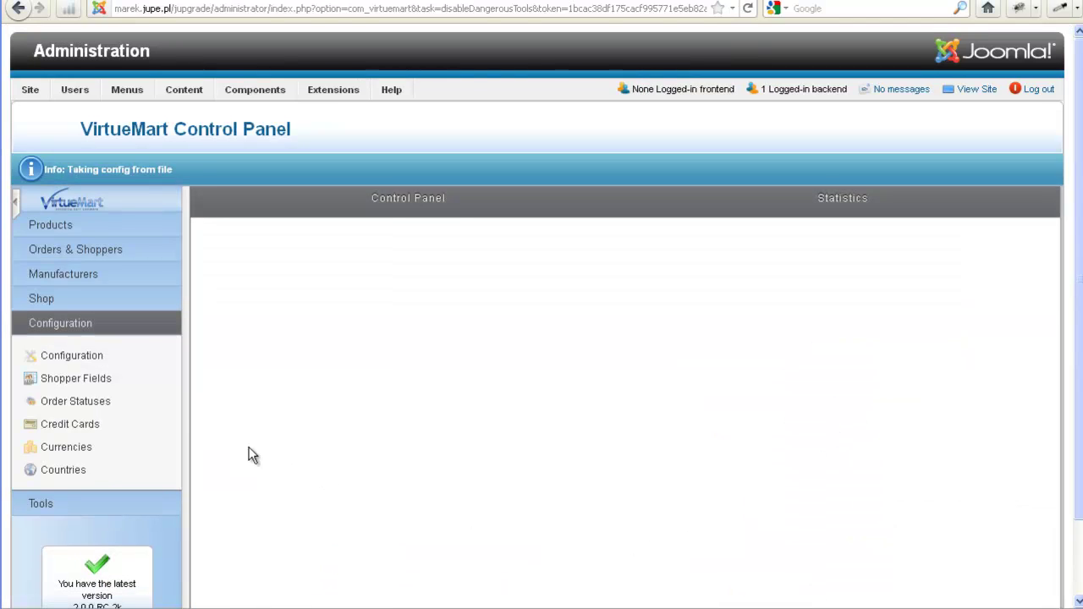
{"action": "left_click", "coordinate": [85, 362]}
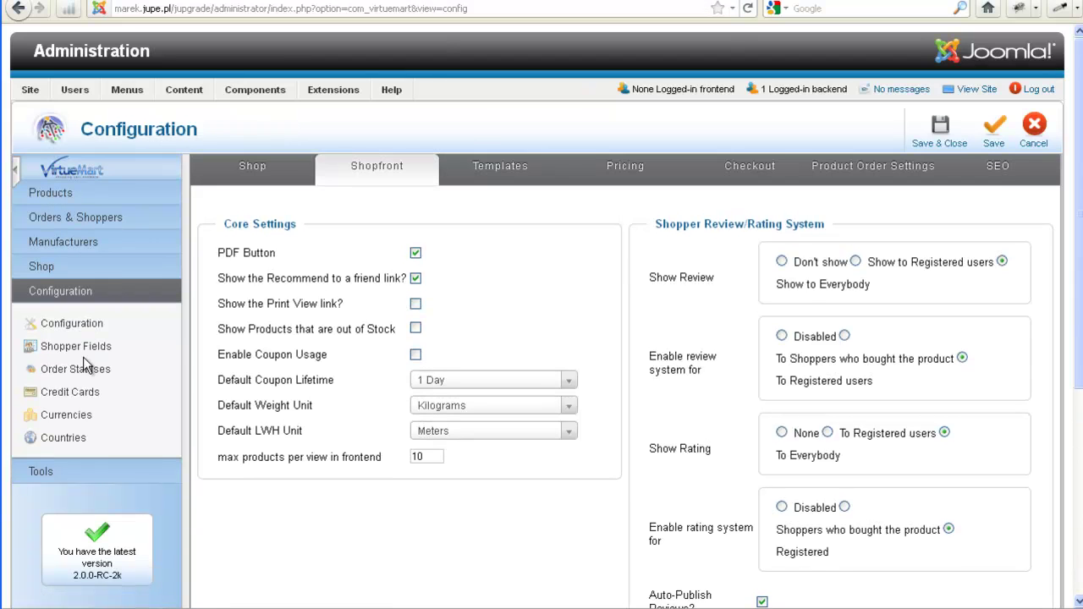
{"action": "left_click", "coordinate": [515, 165]}
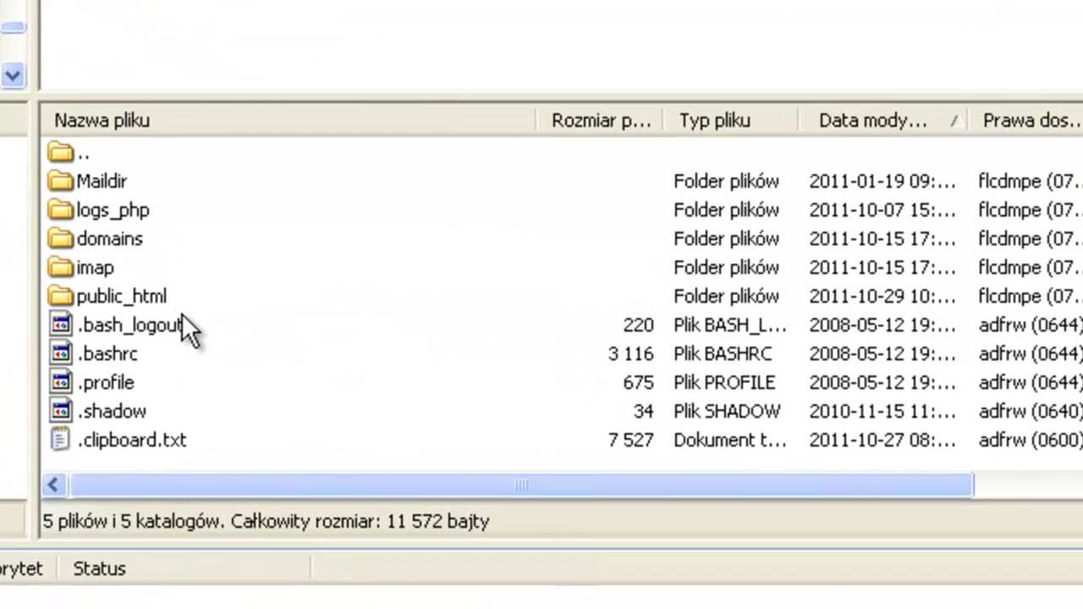
Browse the server to public_html/components/com_virtuemart
{"action": "left_click", "coordinate": [127, 306]}
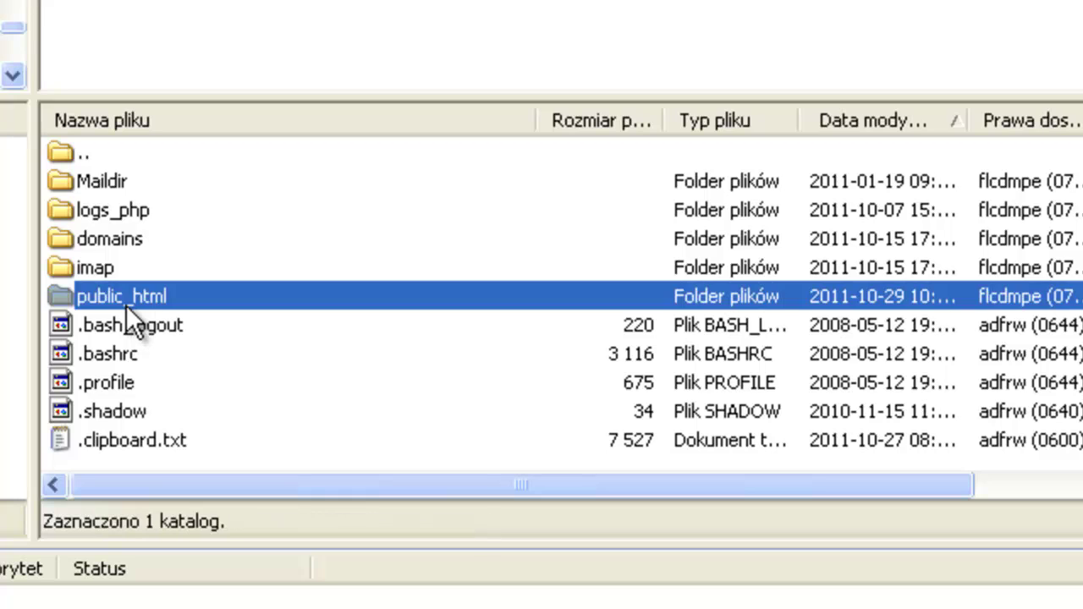
{"action": "double_click", "coordinate": [127, 307]}
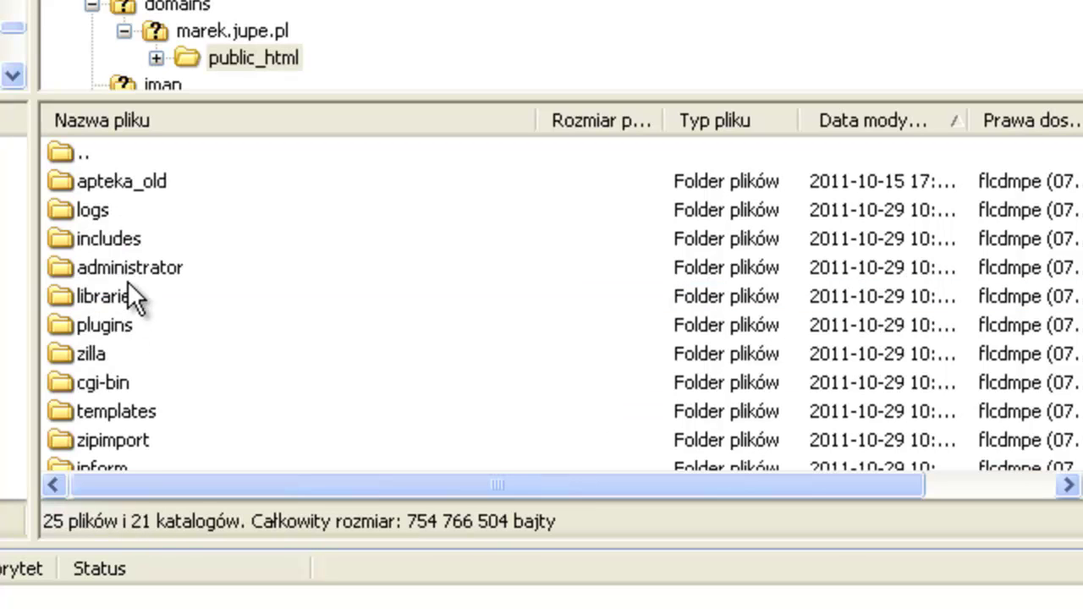
{"action": "scroll", "coordinate": [126, 273], "scroll_direction": "down", "scroll_amount": 1}
{"action": "scroll", "coordinate": [126, 273], "scroll_direction": "down", "scroll_amount": 3}
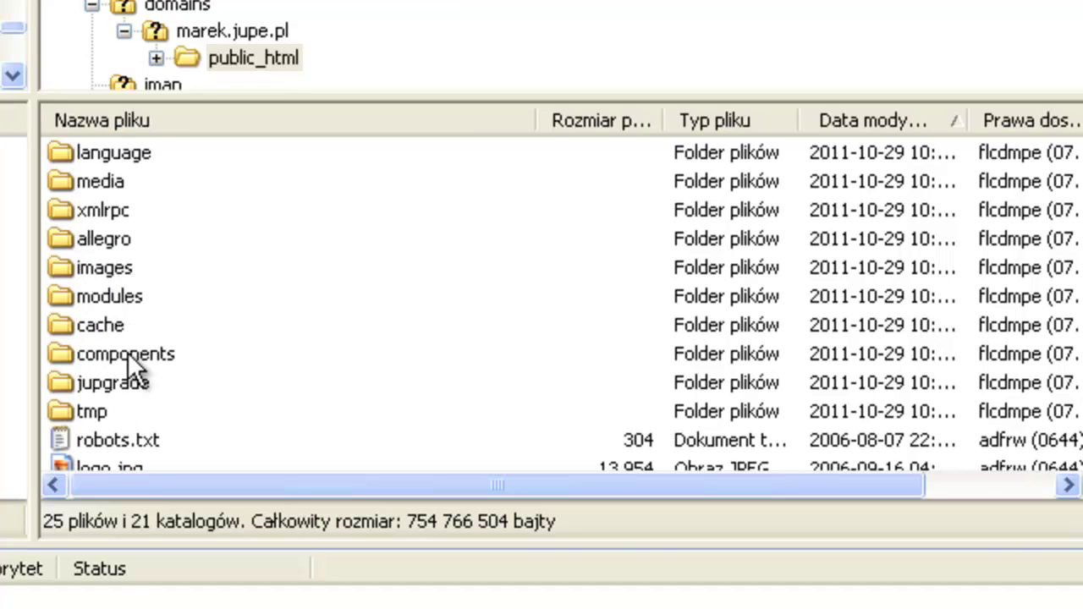
{"action": "double_click", "coordinate": [127, 353]}
{"action": "scroll", "coordinate": [131, 352], "scroll_direction": "down", "scroll_amount": 4}
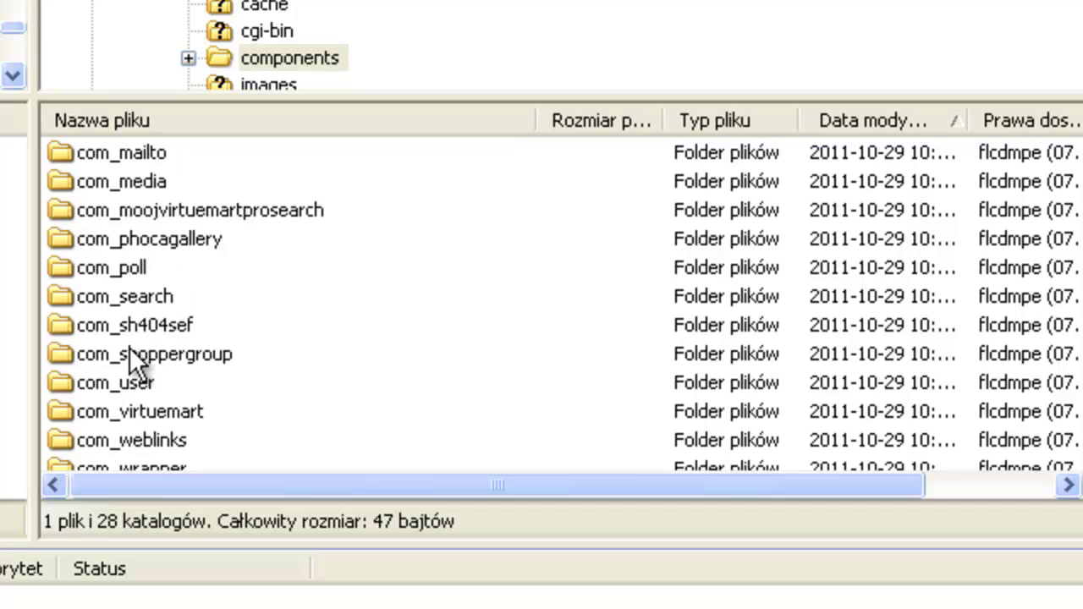
{"action": "left_click", "coordinate": [136, 303]}
{"action": "double_click", "coordinate": [137, 303]}
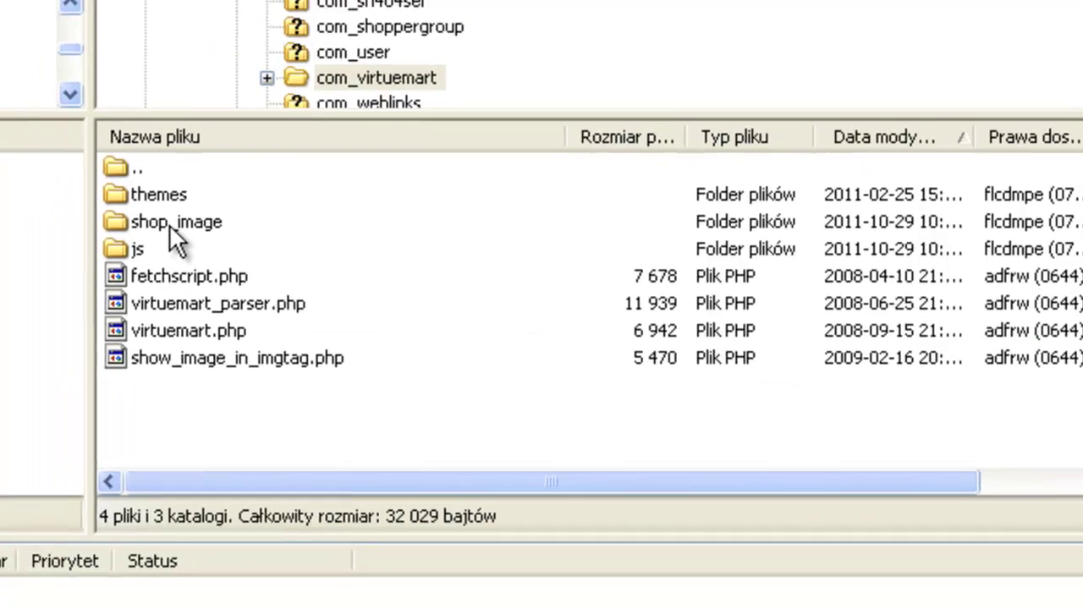
Download shop_image into the local migration folder and open it locally
{"action": "left_click", "coordinate": [118, 153]}
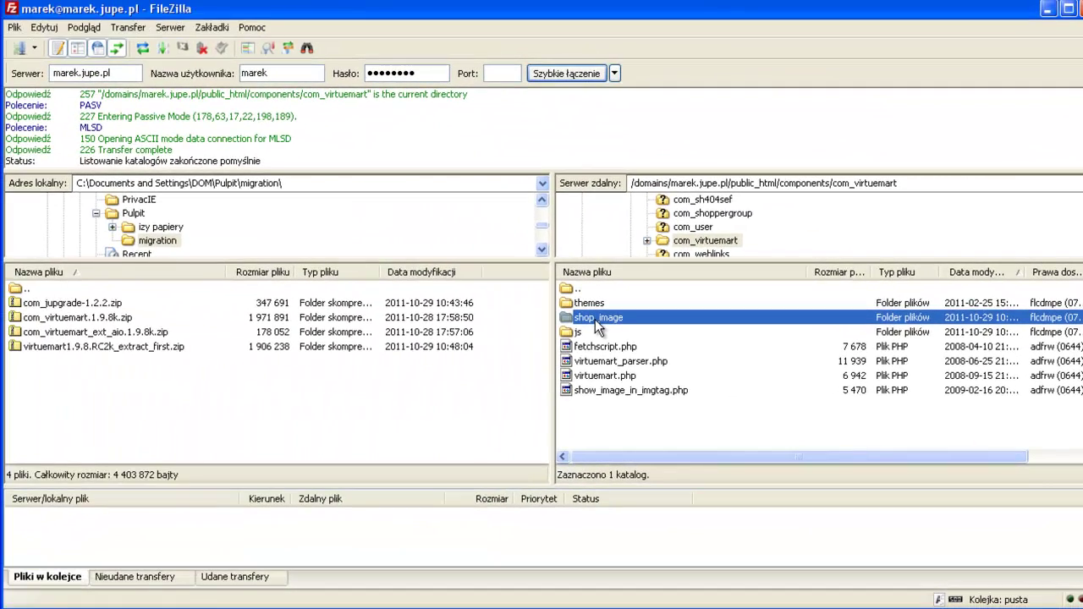
{"action": "left_click_drag", "start_coordinate": [595, 320], "coordinate": [259, 416]}
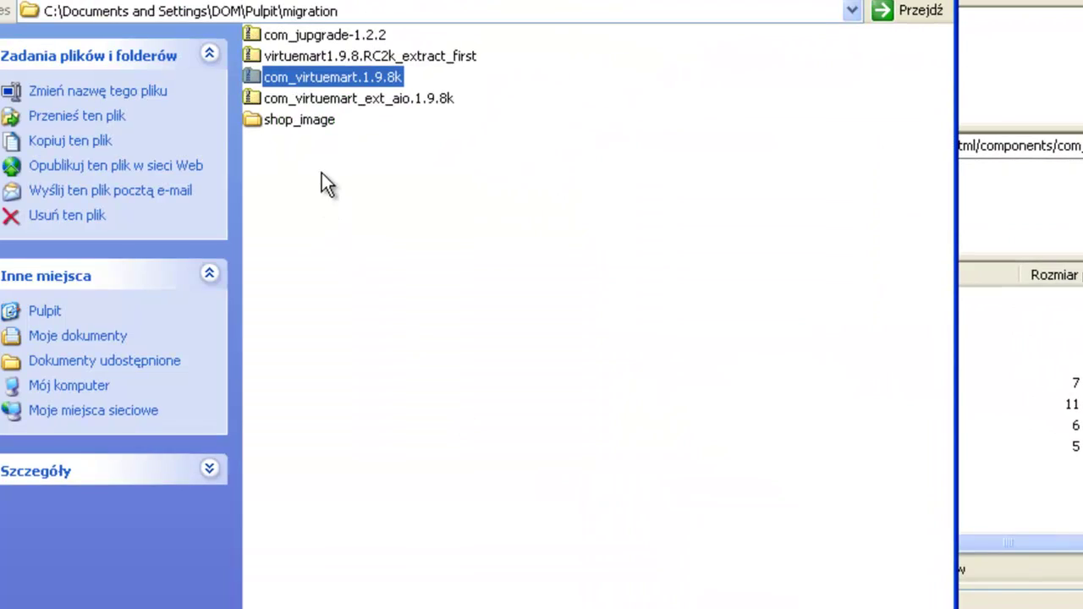
{"action": "left_click", "coordinate": [309, 138]}
{"action": "double_click", "coordinate": [306, 122]}
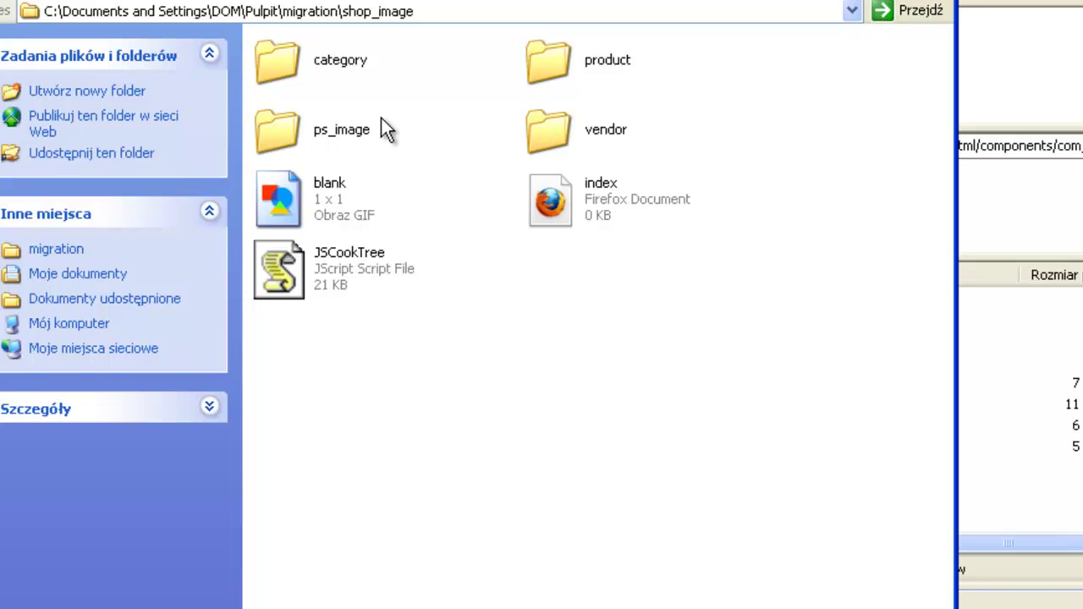
Inspect shop_image\product and its resized subfolder, then return to FileZilla
{"action": "double_click", "coordinate": [539, 59]}
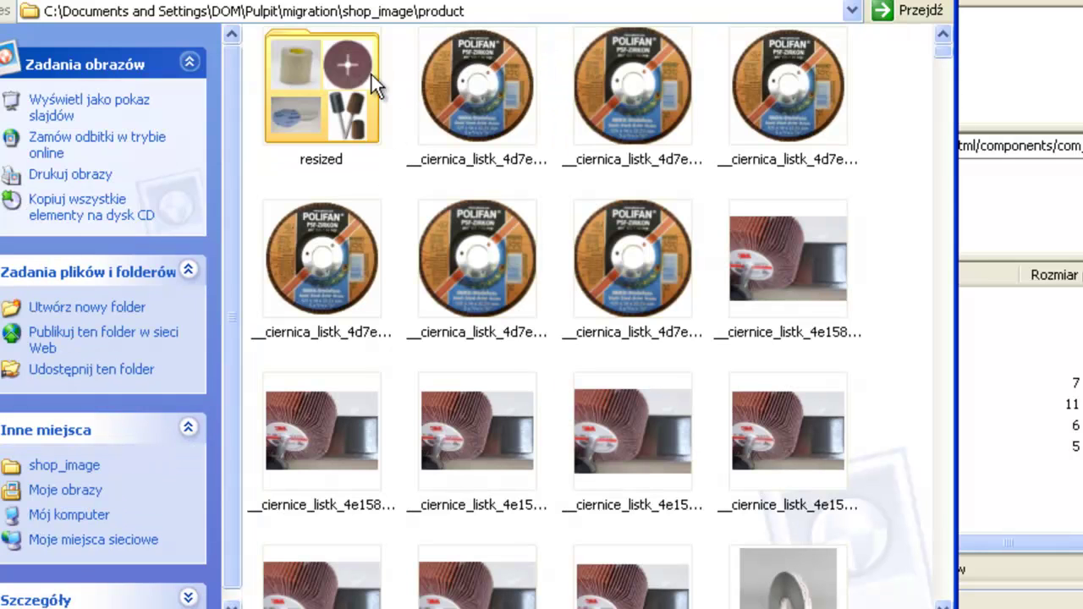
{"action": "double_click", "coordinate": [329, 72]}
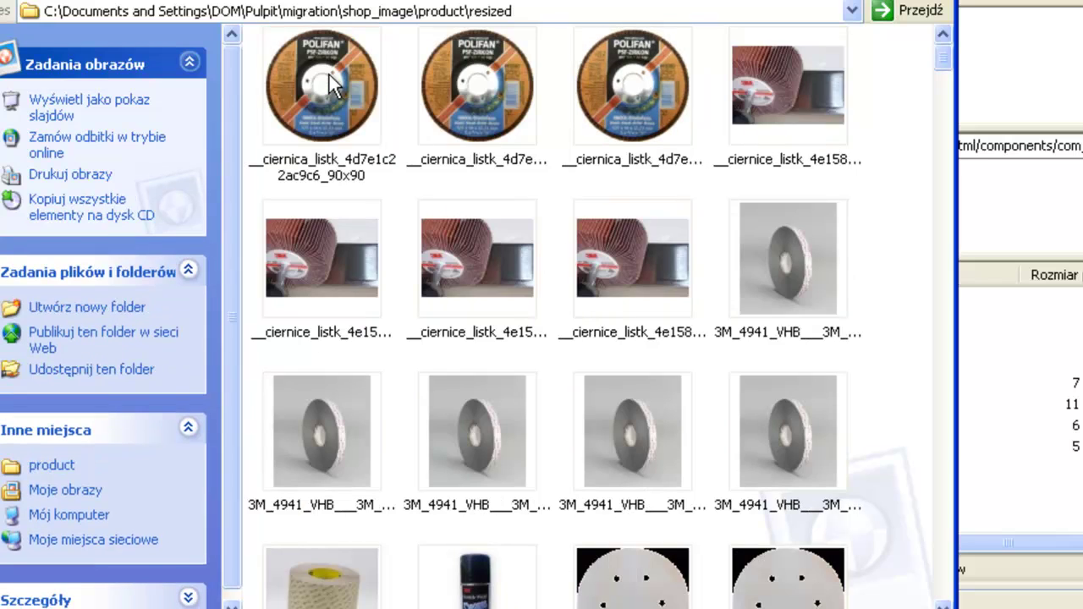
{"action": "key", "text": "BackSpace"}
{"action": "key", "text": "BackSpace"}
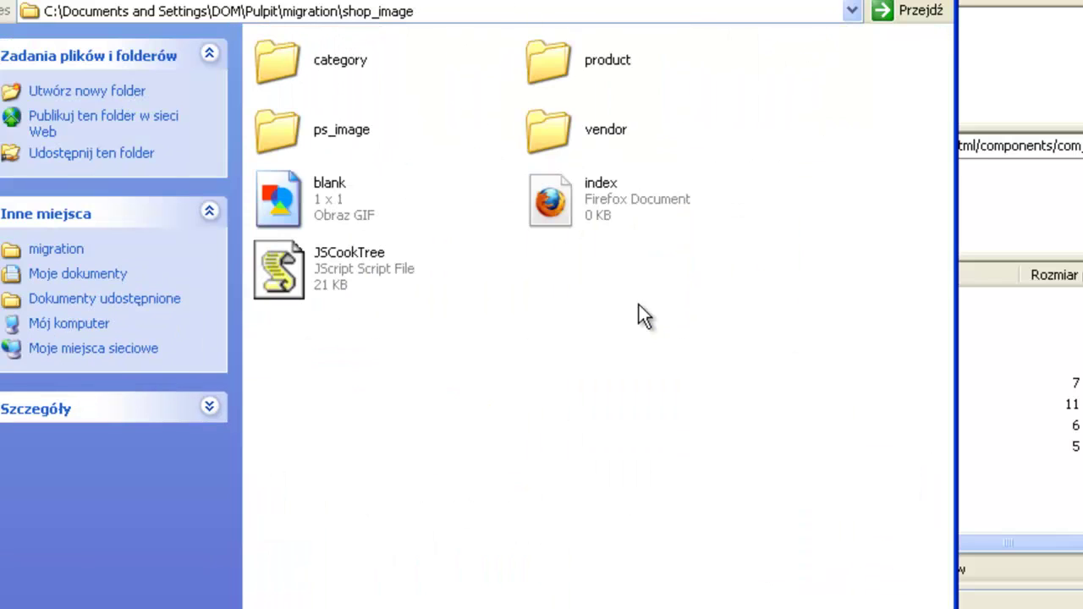
{"action": "key", "text": "alt+Tab"}
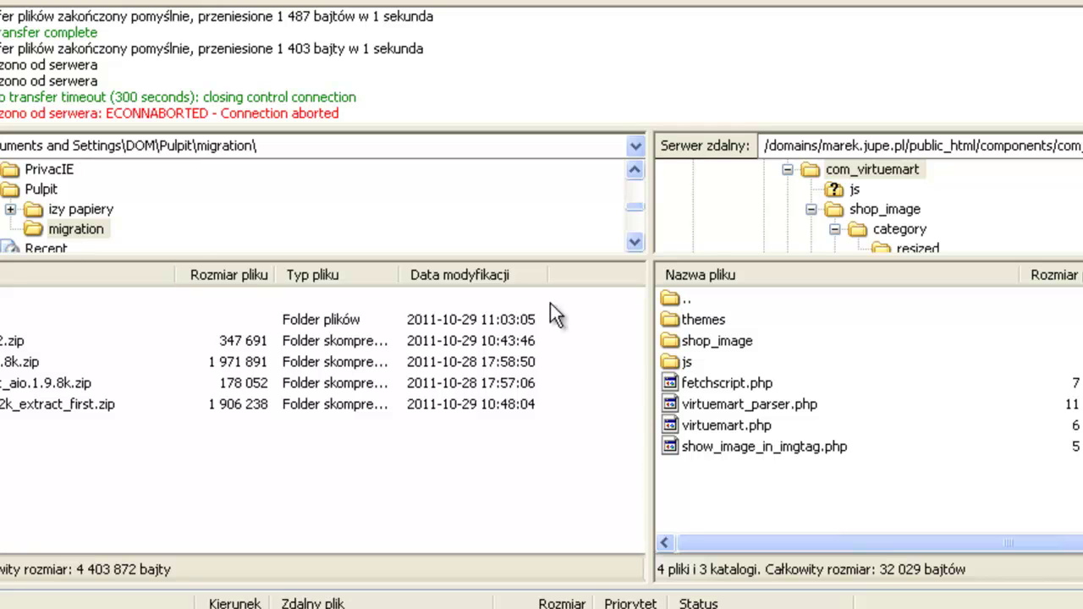
Go back up to public_html on the server and open the jupgrade folder
{"action": "left_click", "coordinate": [686, 301]}
{"action": "double_click", "coordinate": [686, 301]}
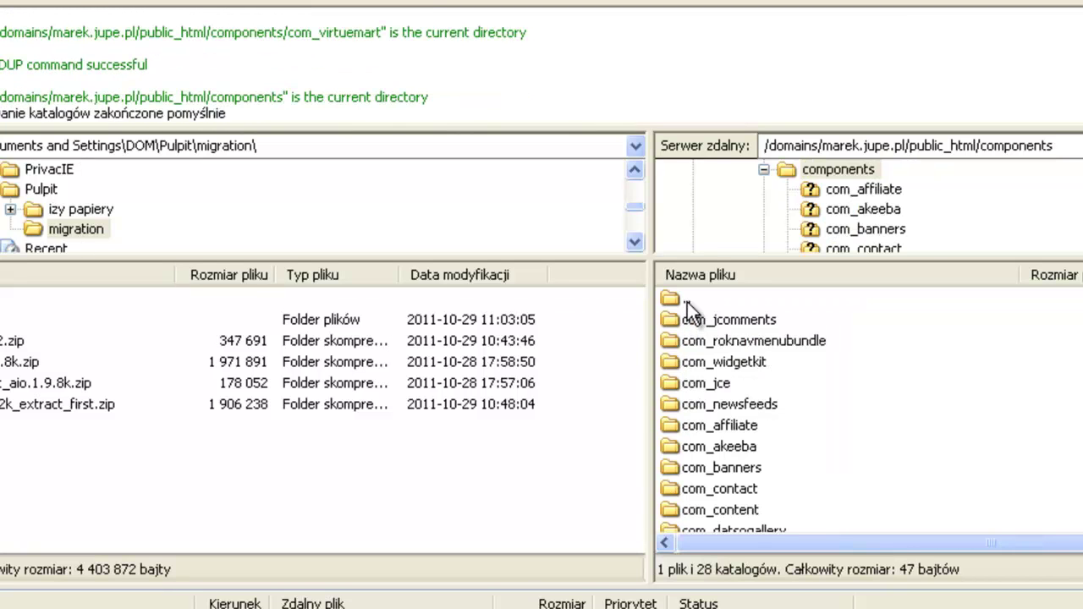
{"action": "double_click", "coordinate": [687, 302]}
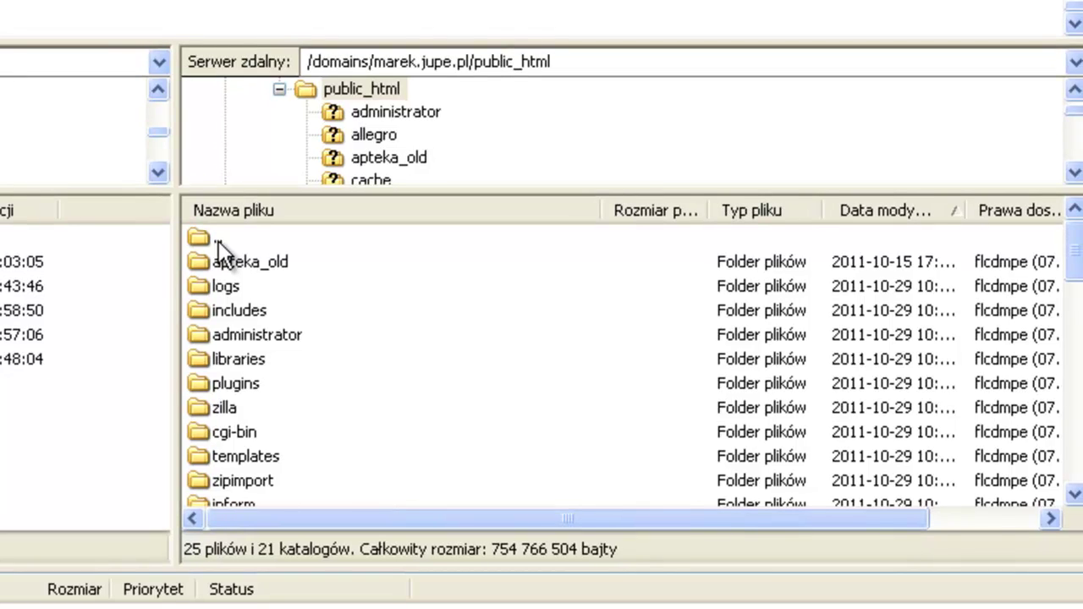
{"action": "scroll", "coordinate": [258, 288], "scroll_direction": "down", "scroll_amount": 2}
{"action": "scroll", "coordinate": [279, 436], "scroll_direction": "down", "scroll_amount": 1}
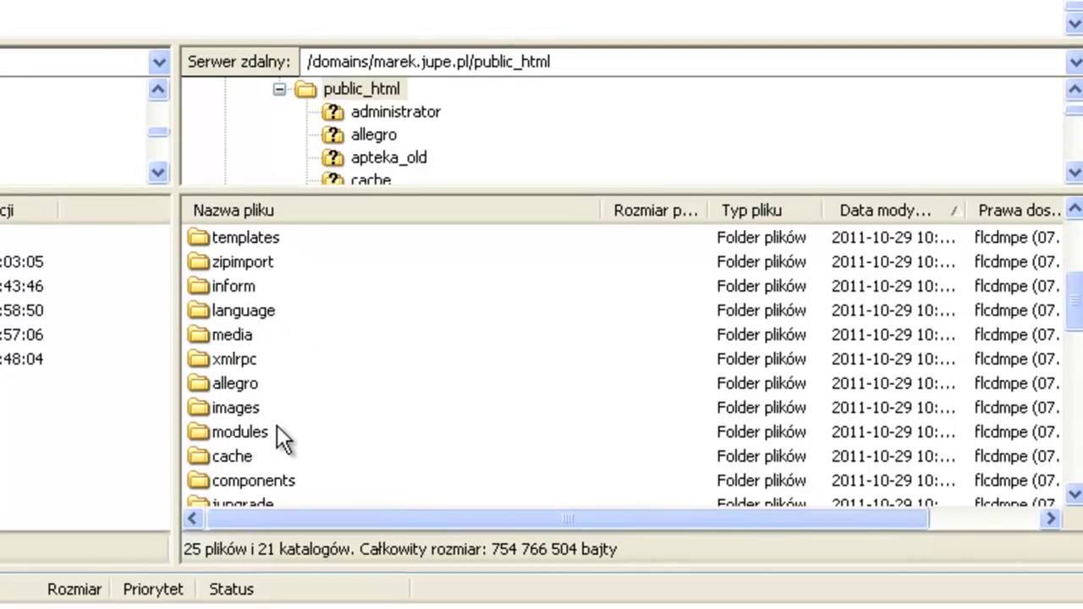
{"action": "scroll", "coordinate": [264, 433], "scroll_direction": "down", "scroll_amount": 1}
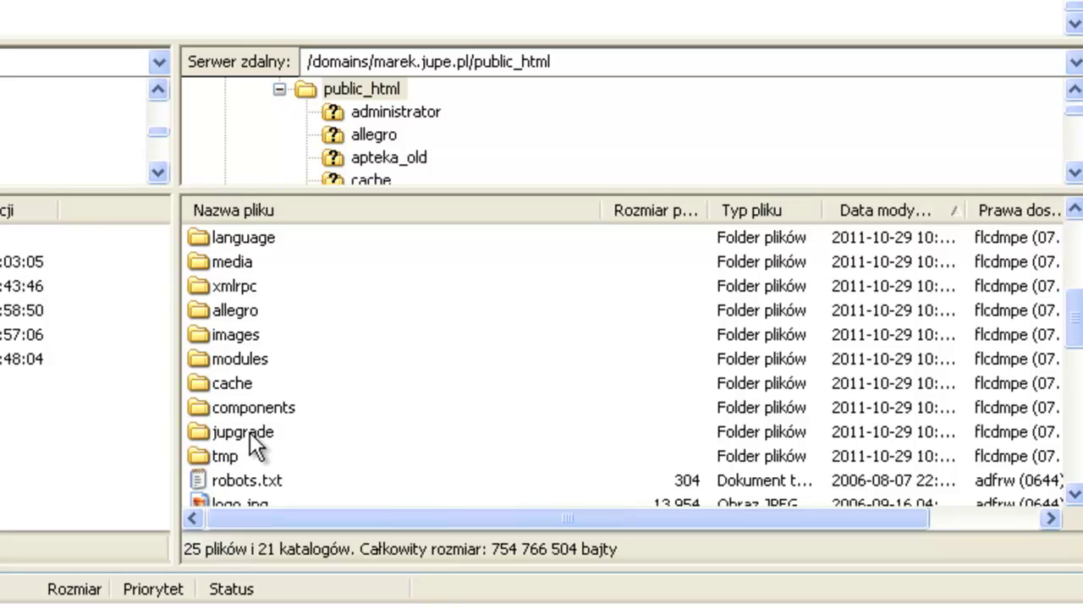
{"action": "double_click", "coordinate": [249, 433]}
Open images/stories/virtuemart on the server and the local shop_image folder
{"action": "scroll", "coordinate": [258, 446], "scroll_direction": "down", "scroll_amount": 1}
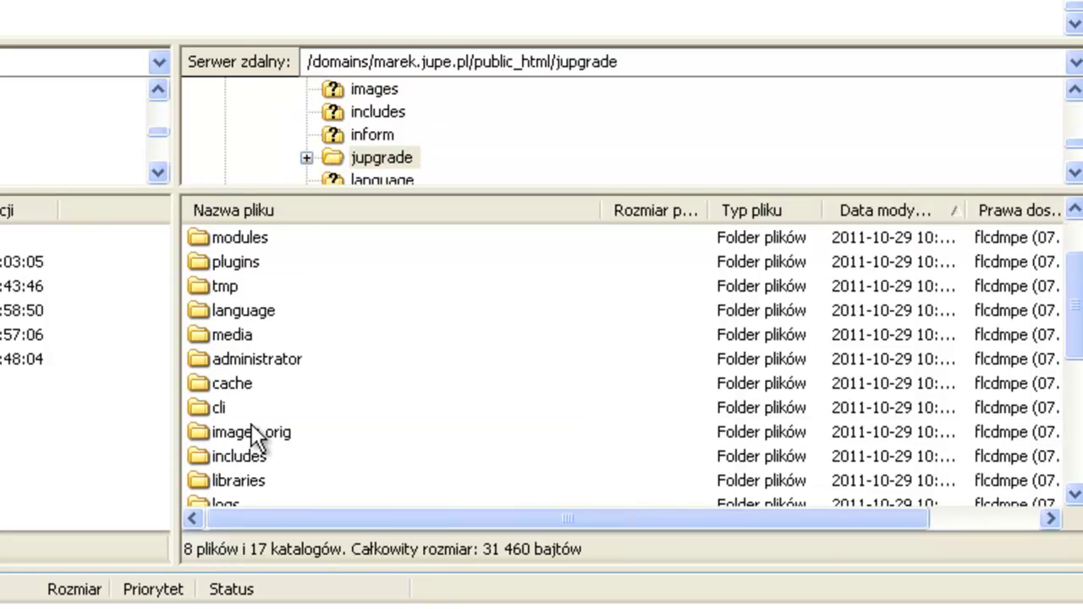
{"action": "scroll", "coordinate": [254, 443], "scroll_direction": "down", "scroll_amount": 2}
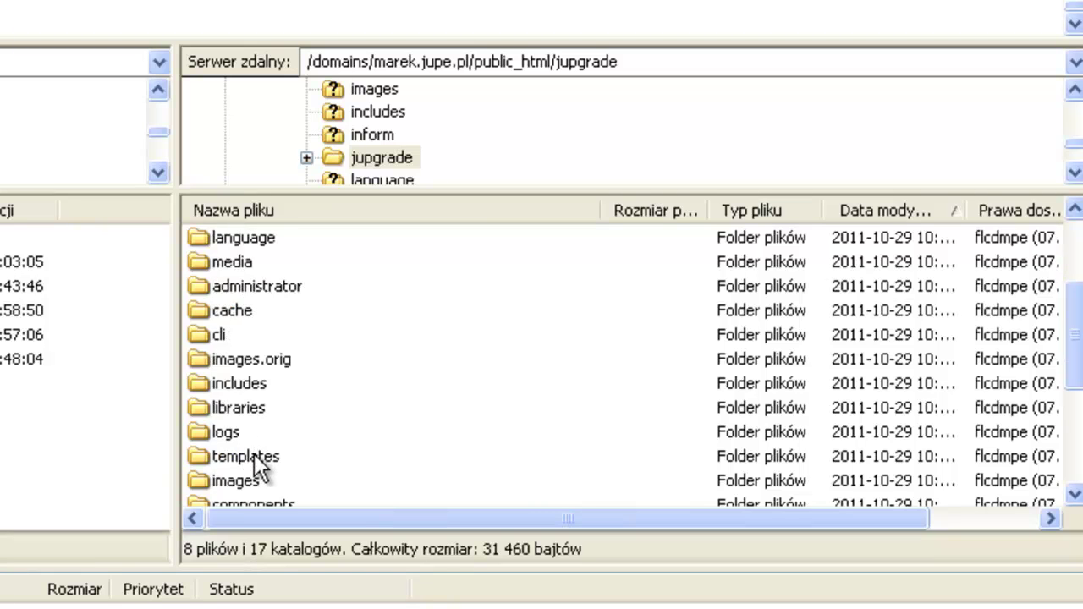
{"action": "double_click", "coordinate": [235, 408]}
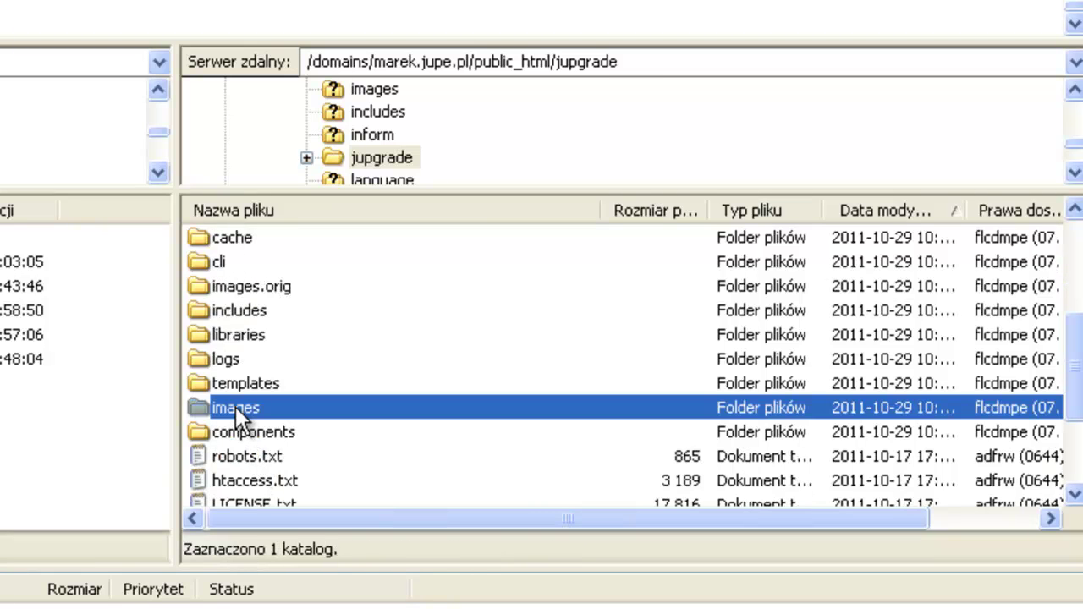
{"action": "left_click", "coordinate": [245, 433]}
{"action": "double_click", "coordinate": [246, 434]}
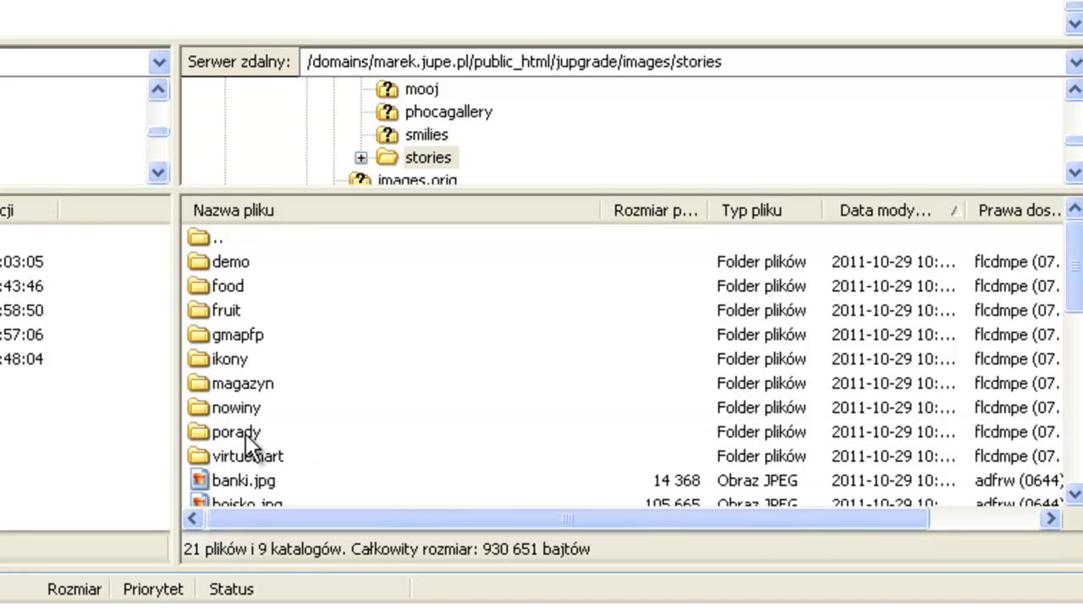
{"action": "double_click", "coordinate": [258, 456]}
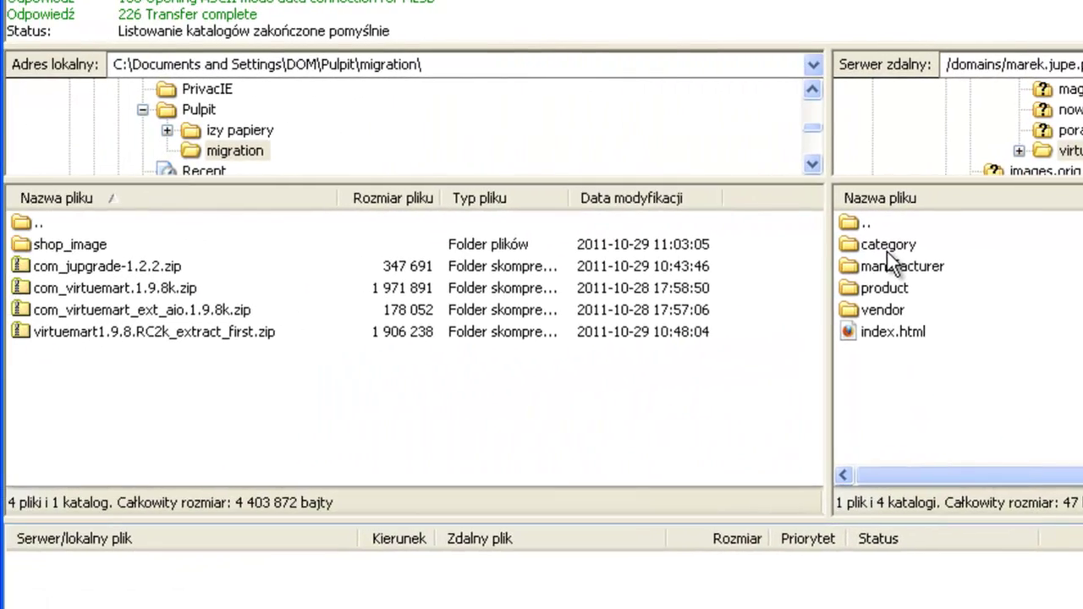
{"action": "left_click", "coordinate": [74, 250]}
{"action": "double_click", "coordinate": [74, 250]}
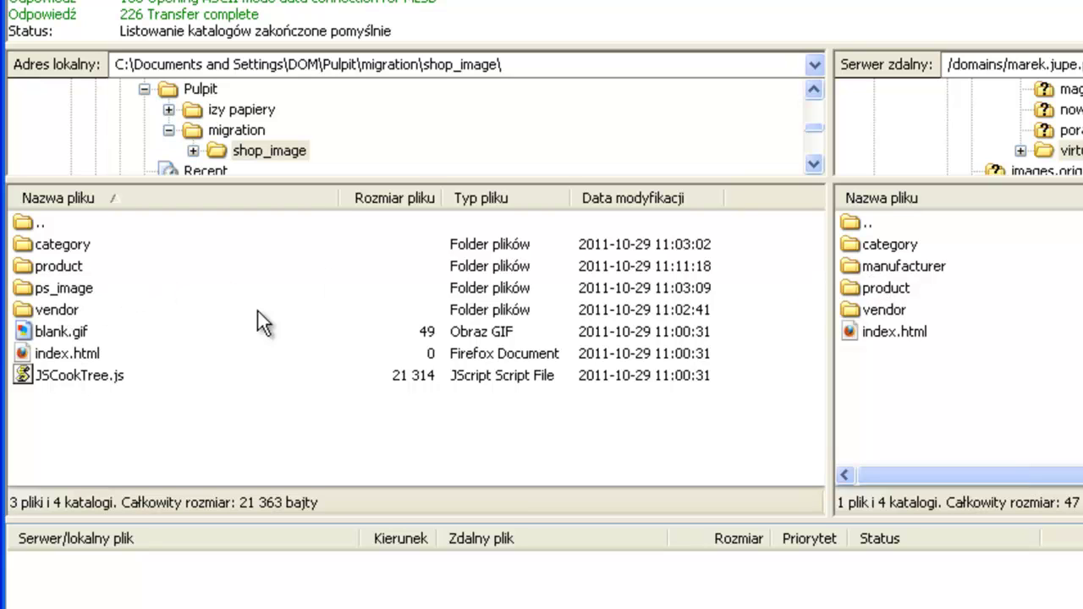
Select local category, product and vendor folders and drag them into jupgrade/images/stories/virtuemart
{"action": "left_click", "coordinate": [58, 246]}
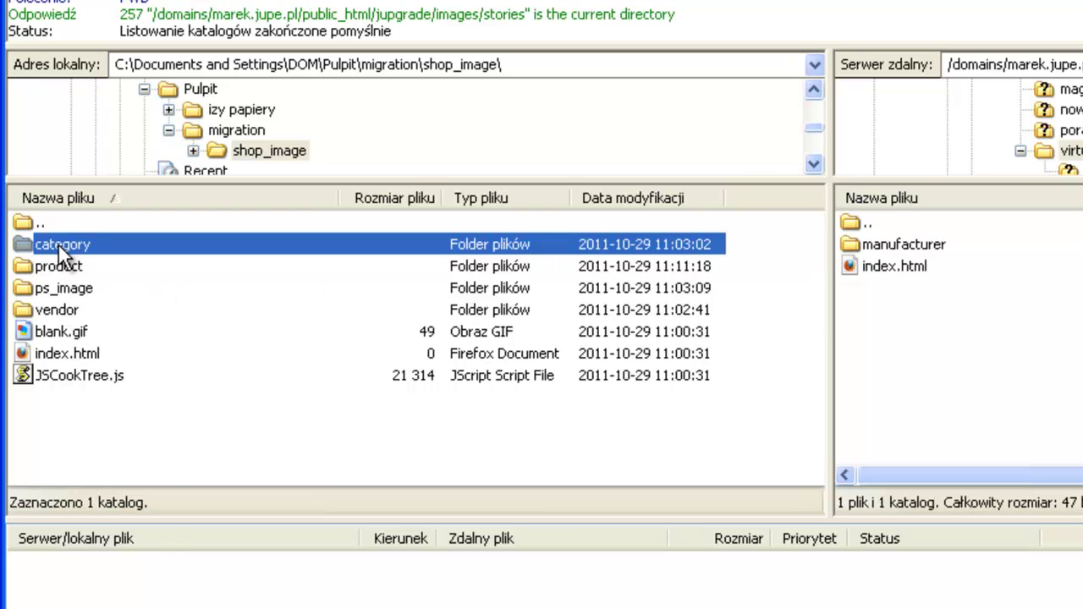
{"action": "left_click", "coordinate": [61, 266], "text": "ctrl"}
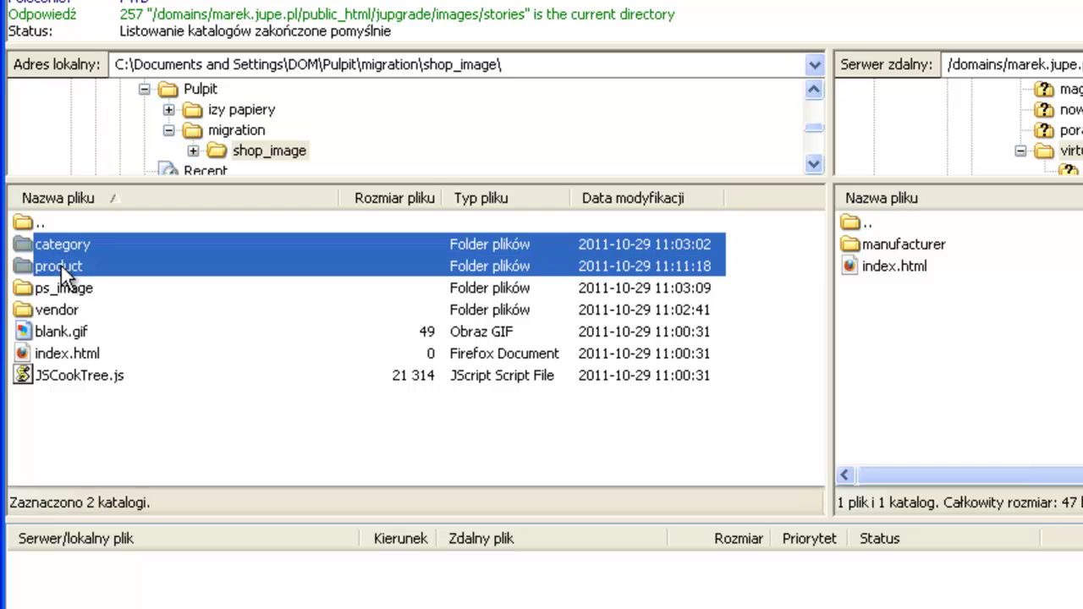
{"action": "left_click", "coordinate": [50, 311], "text": "ctrl"}
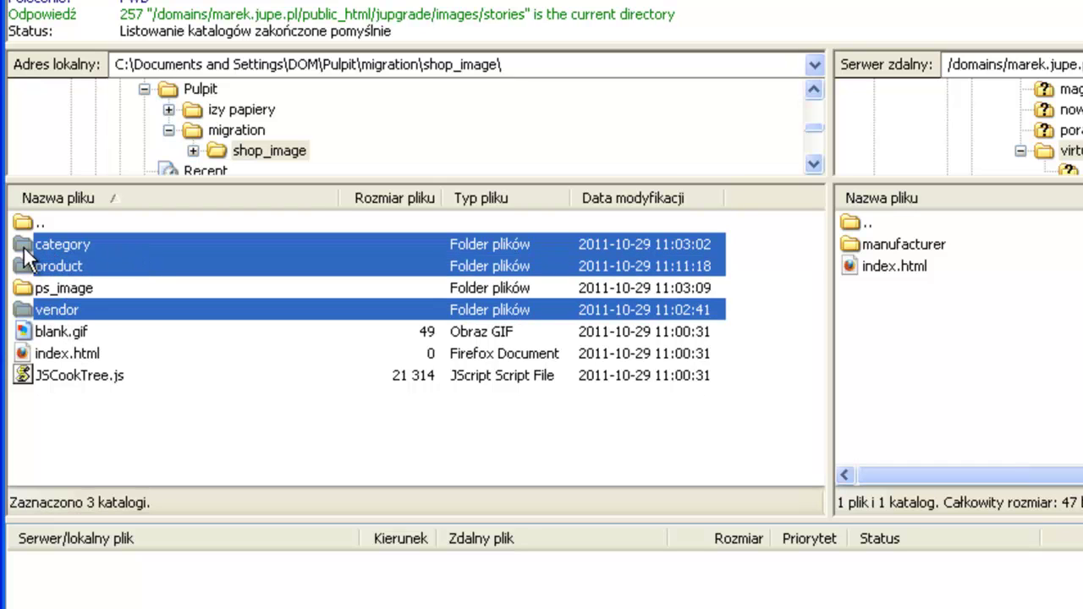
{"action": "left_click_drag", "start_coordinate": [46, 263], "coordinate": [465, 325]}
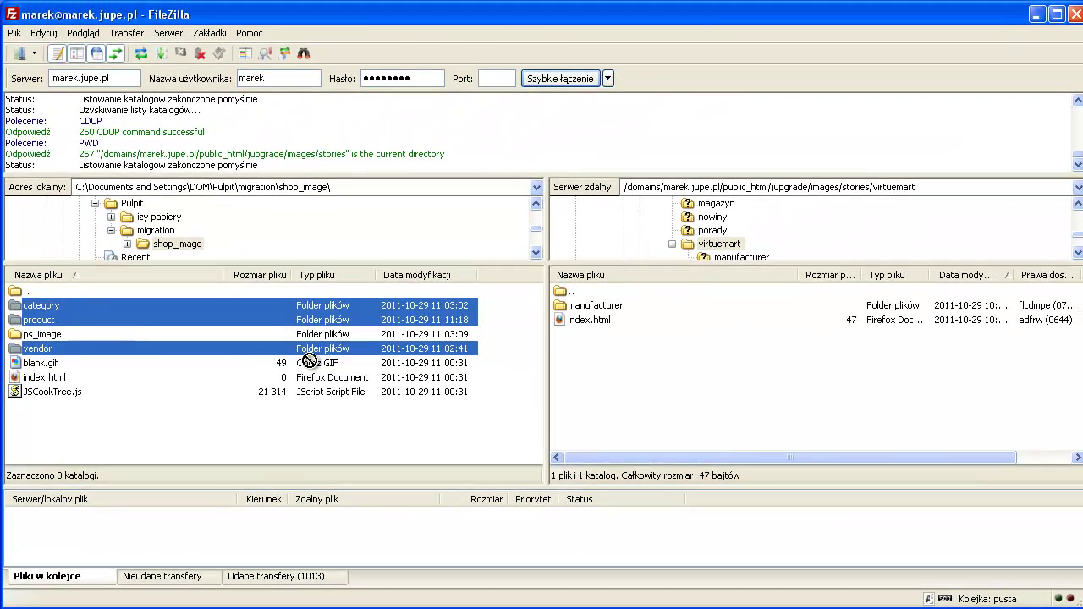
{"action": "left_click_drag", "start_coordinate": [309, 360], "coordinate": [686, 419]}
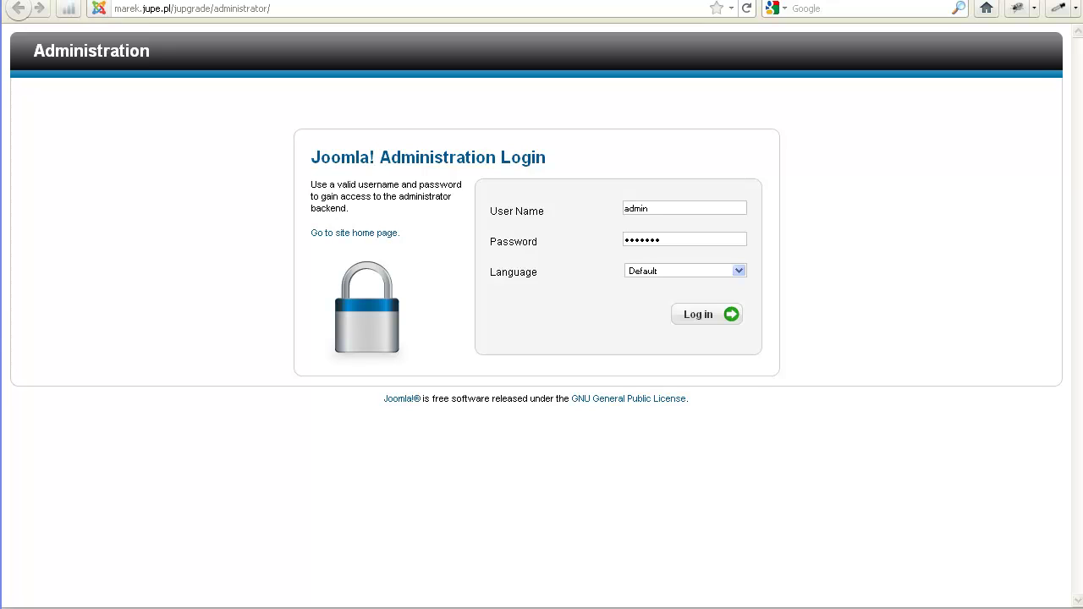
Log in to the jupgrade administrator and open Components > VirtueMart
{"action": "key", "text": "Return"}
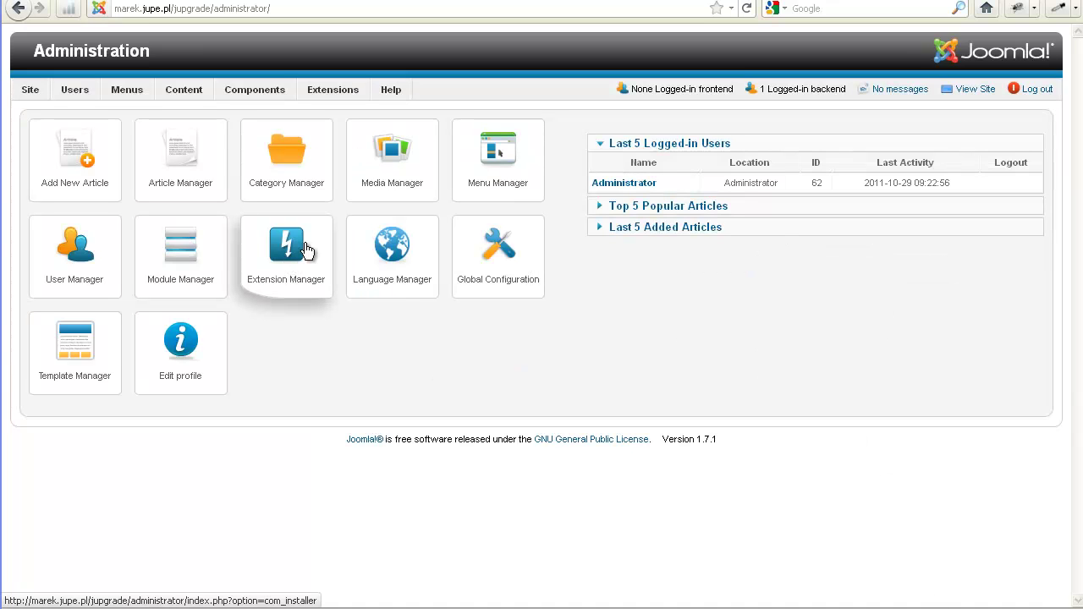
{"action": "mouse_move", "coordinate": [236, 86]}
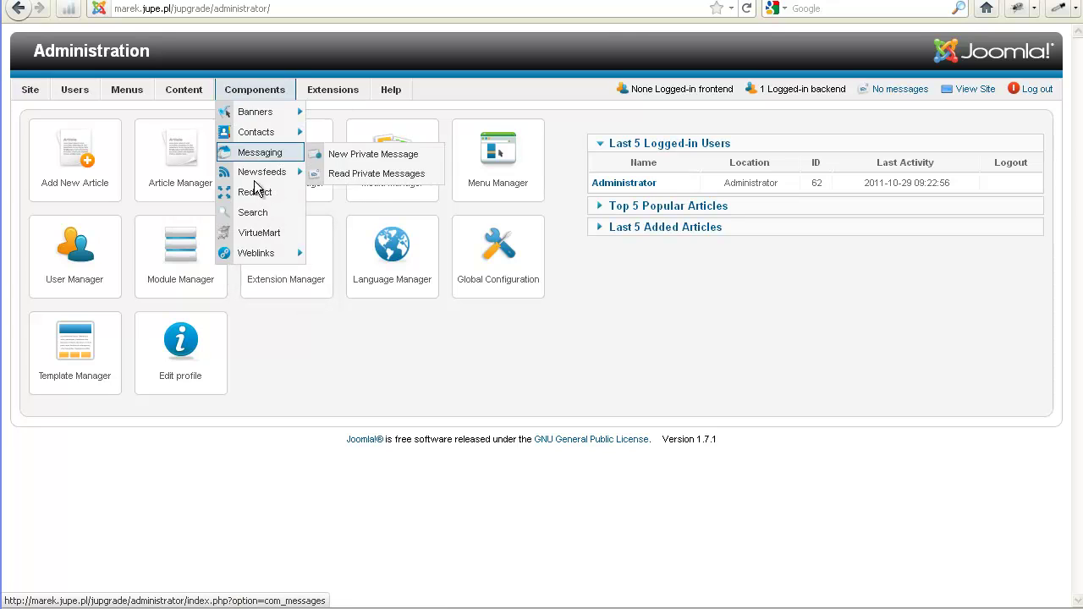
{"action": "left_click", "coordinate": [264, 235]}
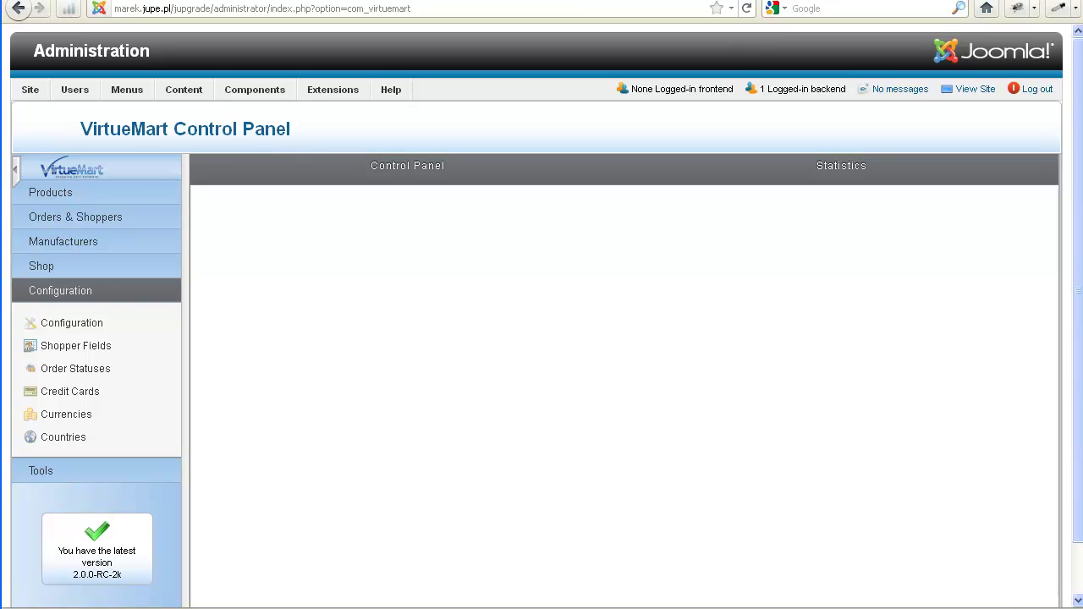
Tick 'Enable database Update tools' on the Shop tab, save, and open Tools & Migration
{"action": "left_click", "coordinate": [54, 325]}
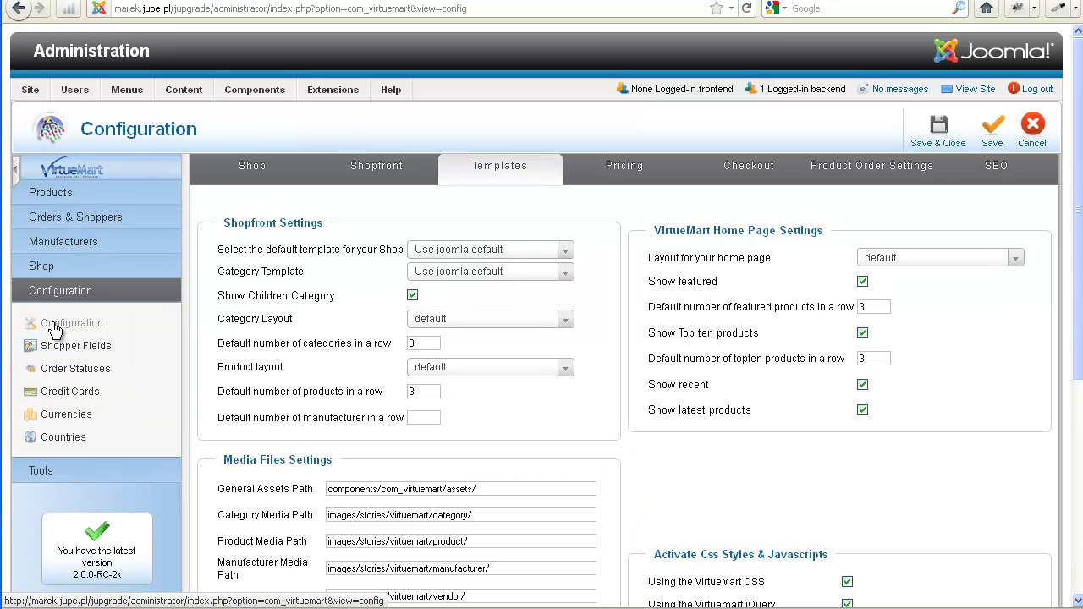
{"action": "left_click", "coordinate": [251, 169]}
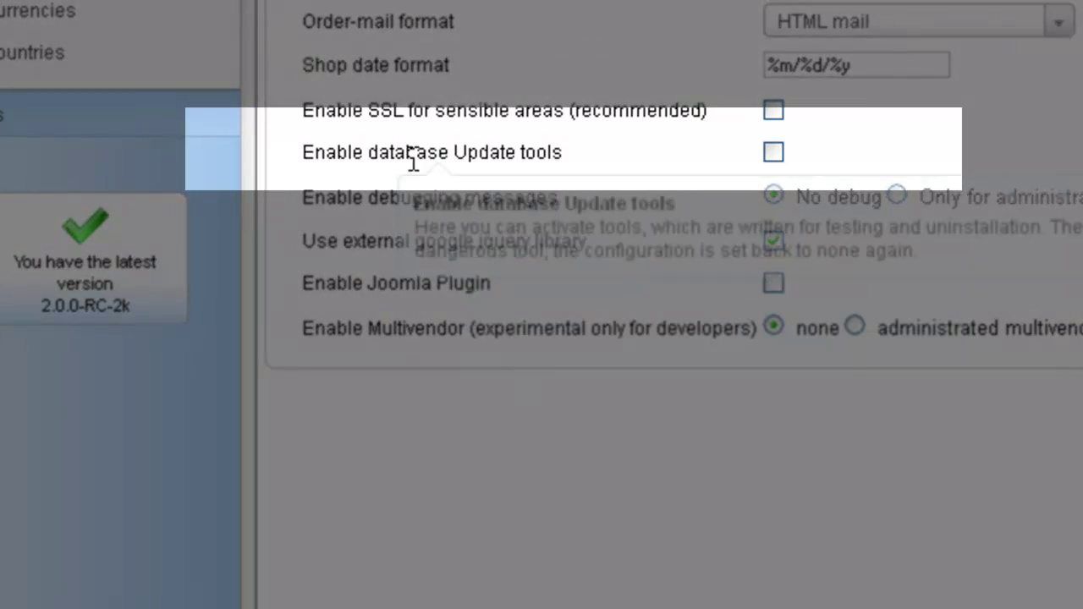
{"action": "left_click", "coordinate": [776, 153]}
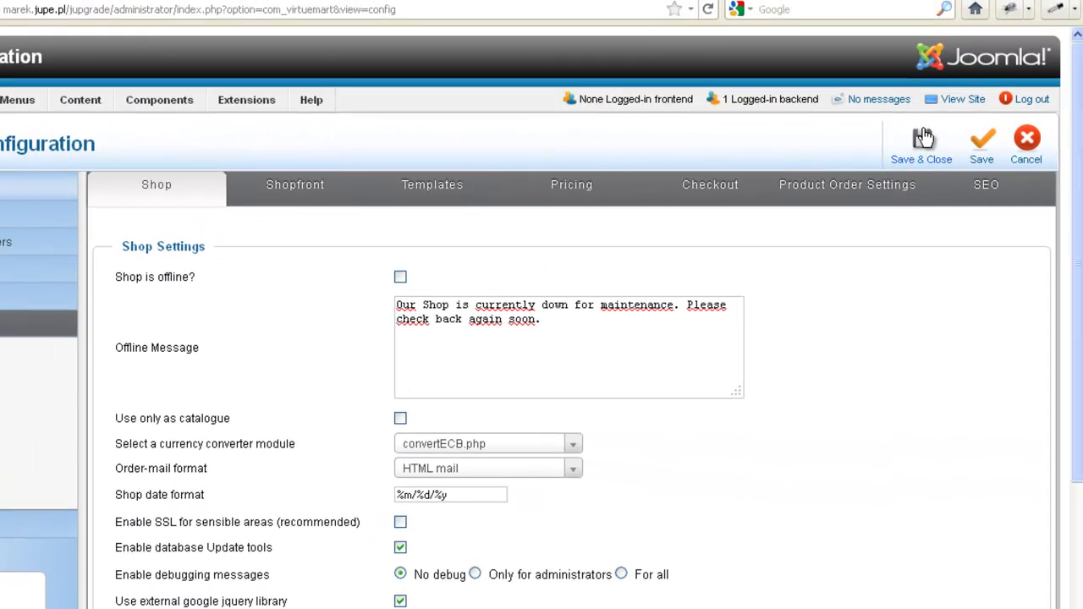
{"action": "left_click", "coordinate": [923, 137]}
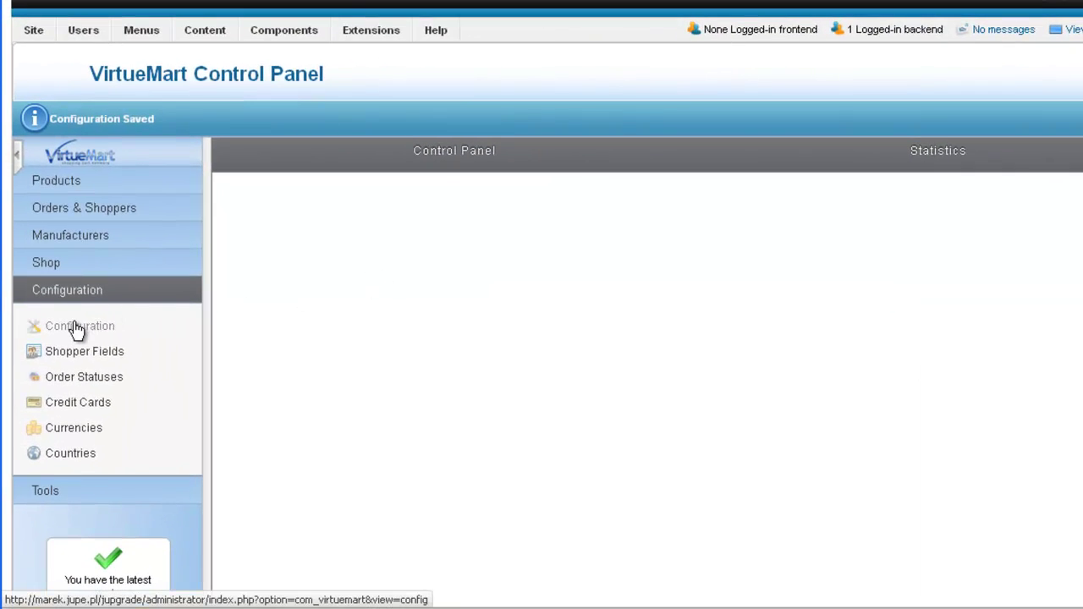
{"action": "left_click", "coordinate": [44, 496]}
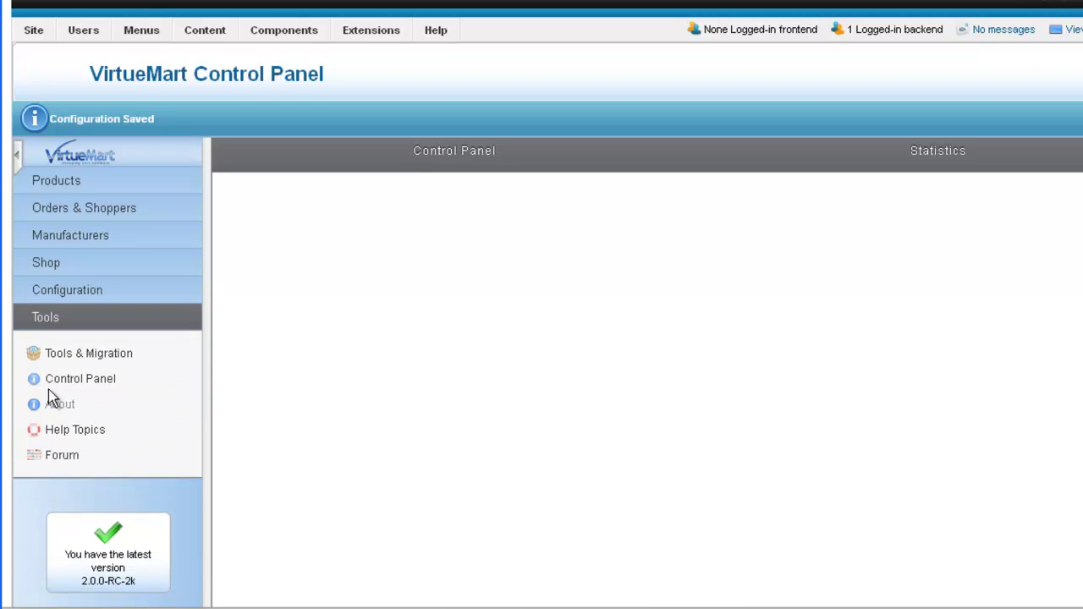
{"action": "left_click", "coordinate": [58, 355]}
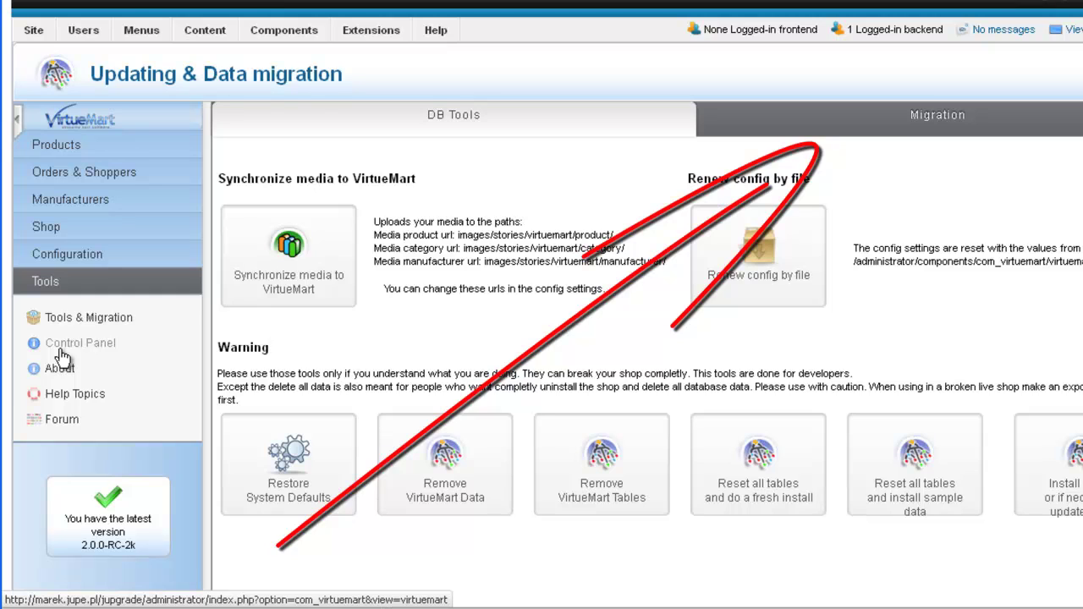
On the Migration tab, start migrating 'everything' from VirtueMart 1.1.x
{"action": "left_click", "coordinate": [914, 122]}
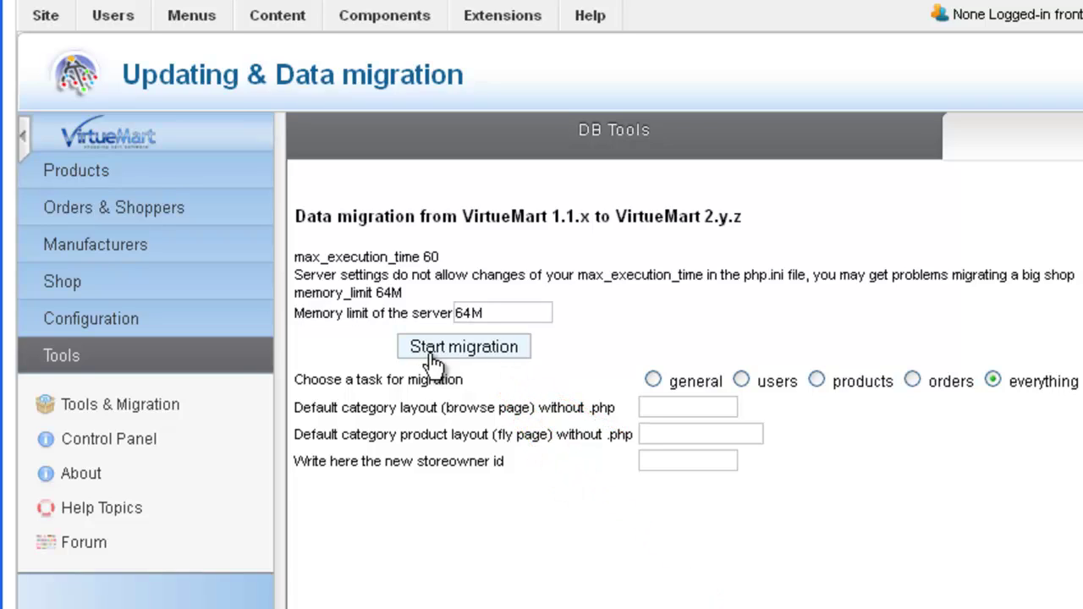
{"action": "left_click", "coordinate": [434, 356]}
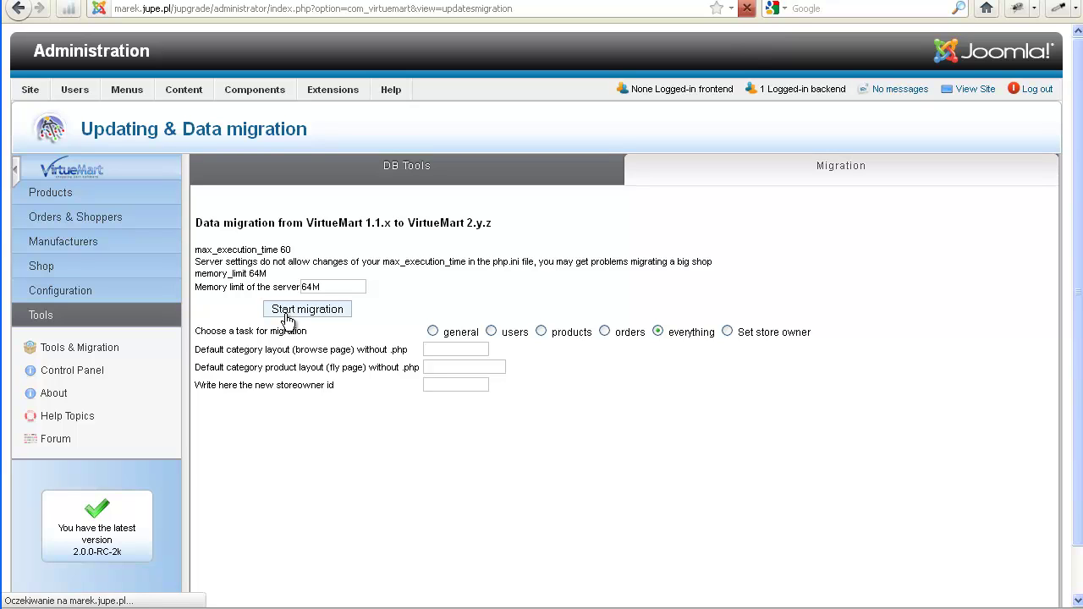
Review the migration log reporting 288 products, 59 categories, 12 manufacturers and 15 orders
{"action": "scroll", "coordinate": [280, 315], "scroll_direction": "down", "scroll_amount": 2}
{"action": "scroll", "coordinate": [279, 315], "scroll_direction": "down", "scroll_amount": 6}
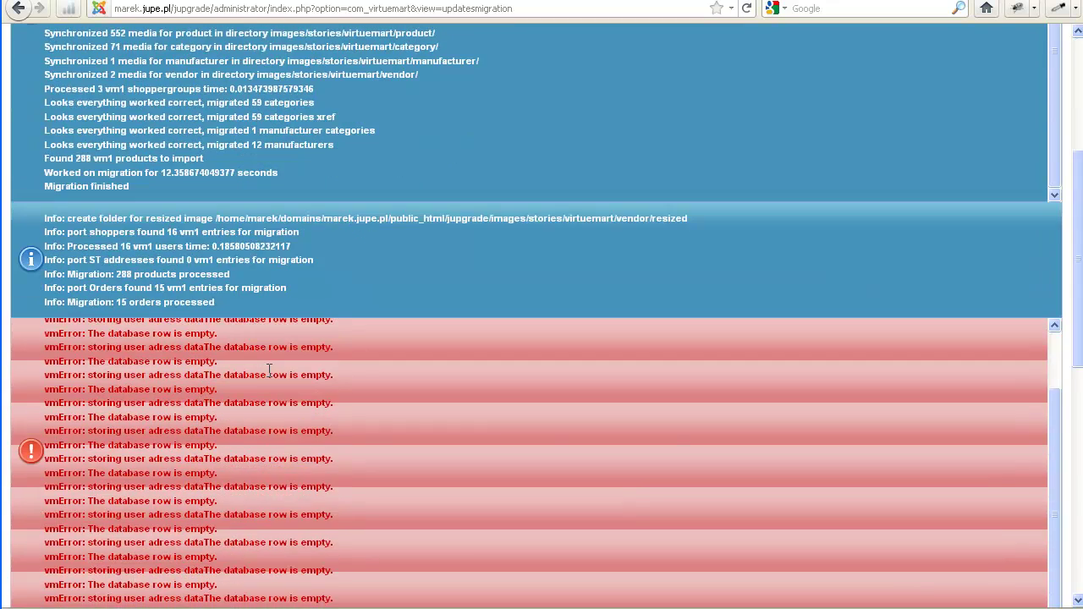
{"action": "scroll", "coordinate": [659, 420], "scroll_direction": "down", "scroll_amount": 8}
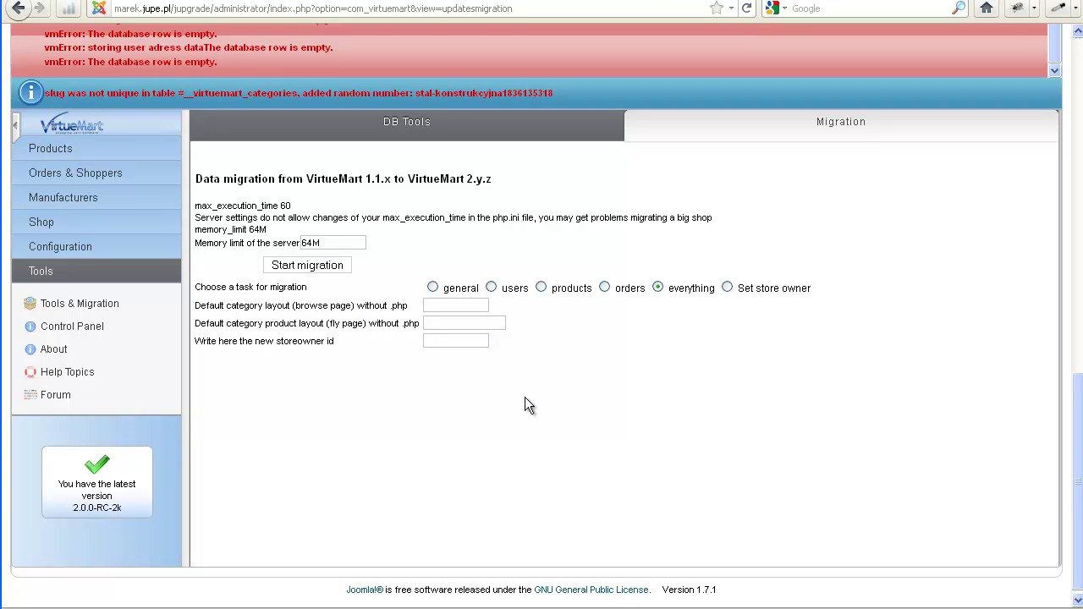
{"action": "scroll", "coordinate": [525, 405], "scroll_direction": "up", "scroll_amount": 2}
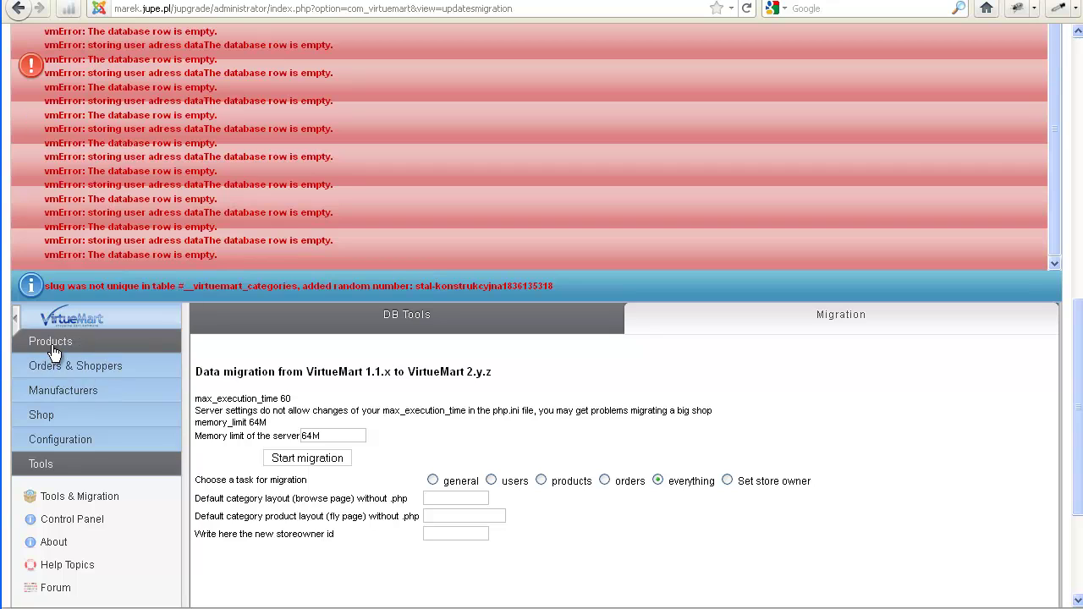
{"action": "left_click", "coordinate": [53, 342]}
Open the Products list and scroll through the 288 migrated products
{"action": "left_click", "coordinate": [56, 403]}
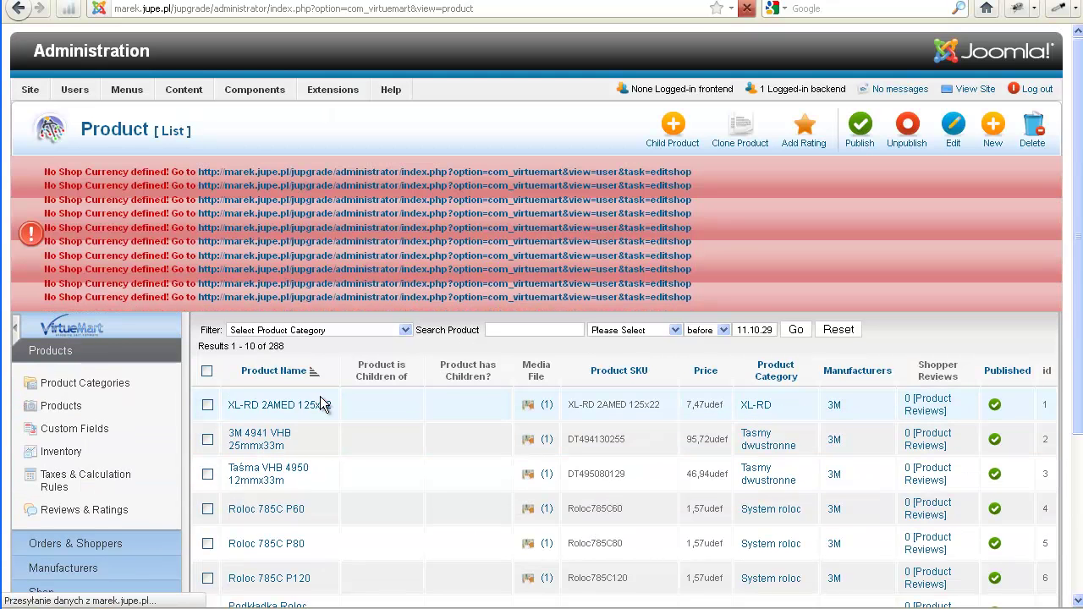
{"action": "scroll", "coordinate": [362, 405], "scroll_direction": "down", "scroll_amount": 2}
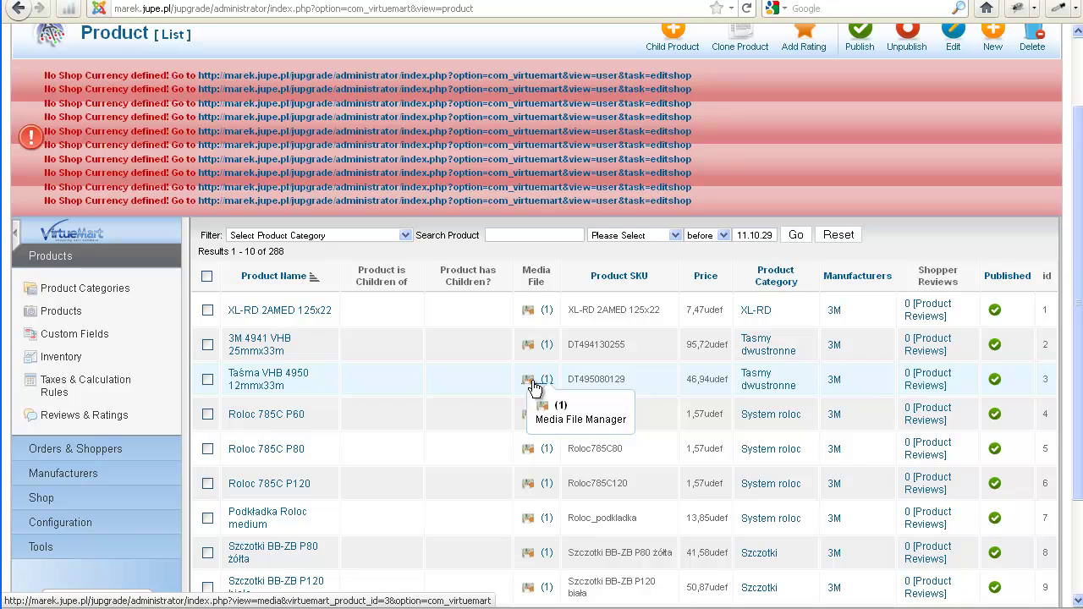
Enter Pelks as the vendor's Shop Name and Company Name
{"action": "left_click", "coordinate": [475, 188]}
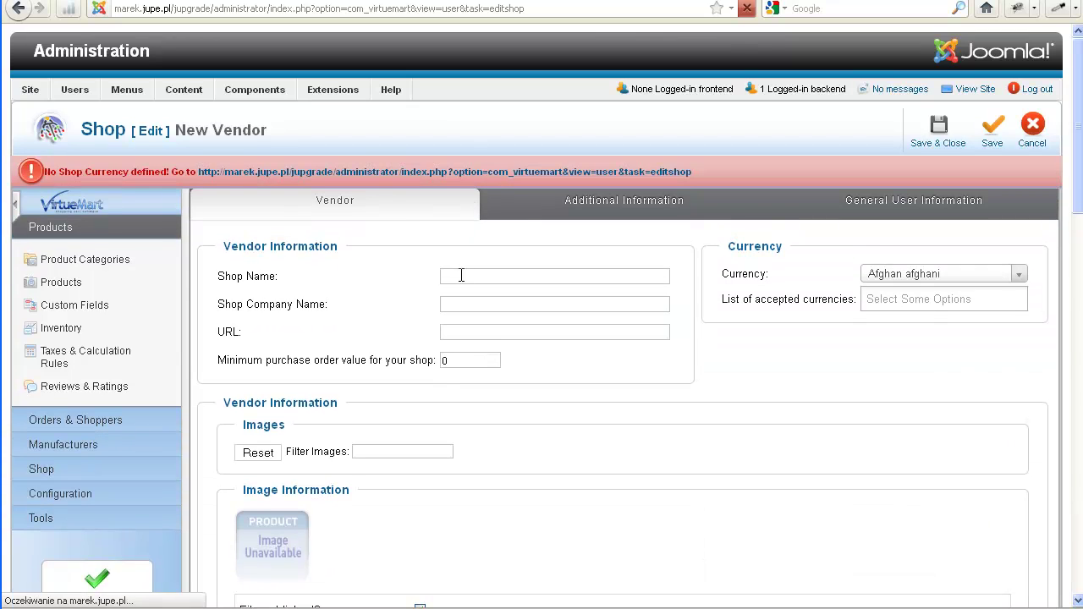
{"action": "type", "text": "Pelks"}
{"action": "left_click", "coordinate": [494, 292]}
{"action": "left_click", "coordinate": [495, 303]}
{"action": "type", "text": "Pel"}
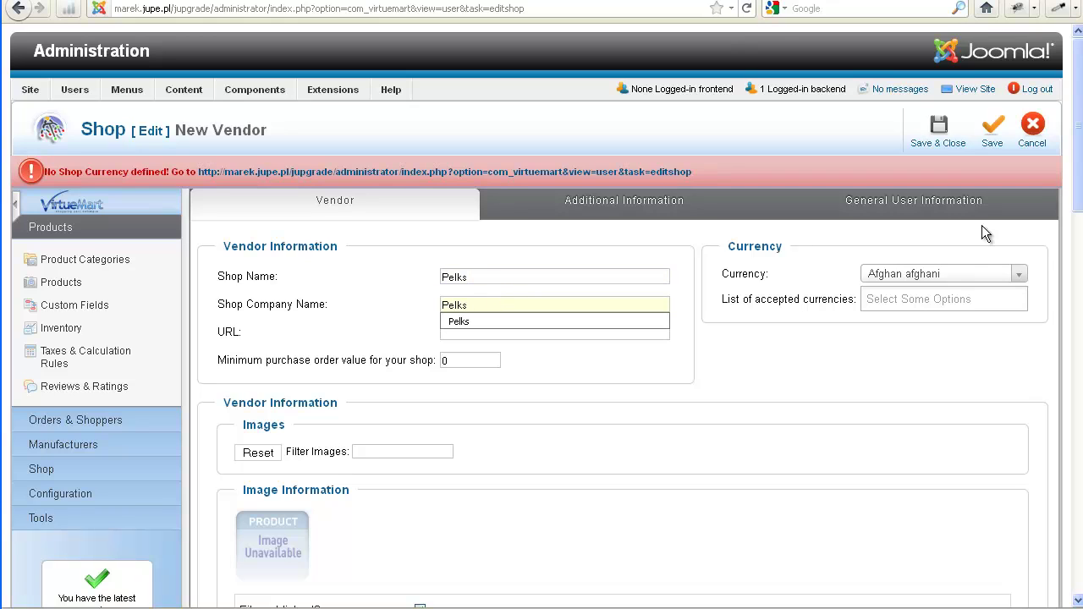
Set Polish Złoty as the shop currency and add it to the accepted currencies
{"action": "left_click", "coordinate": [922, 276]}
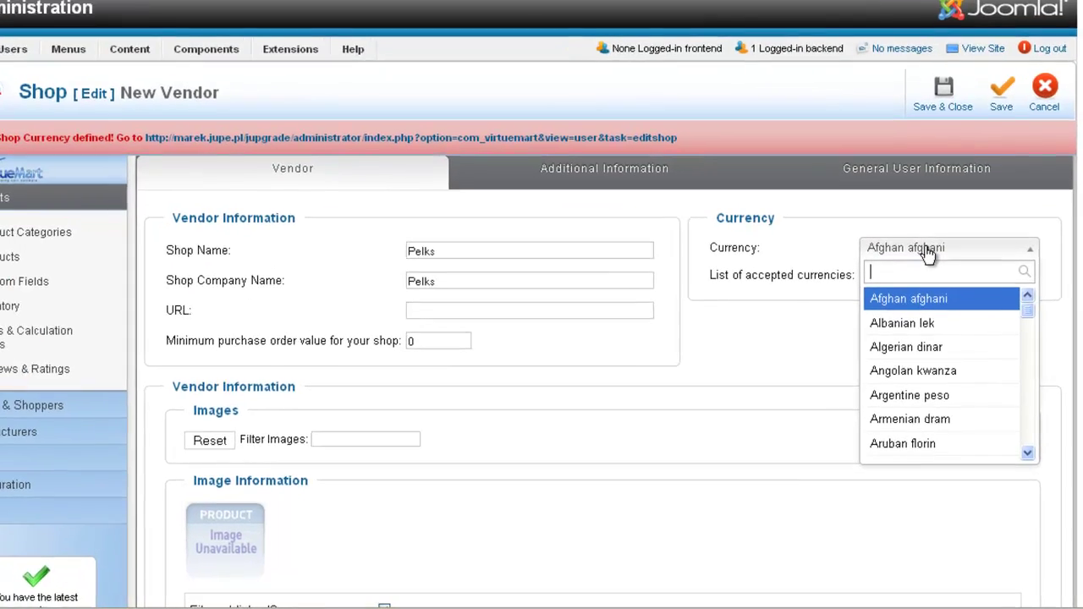
{"action": "type", "text": "Pol"}
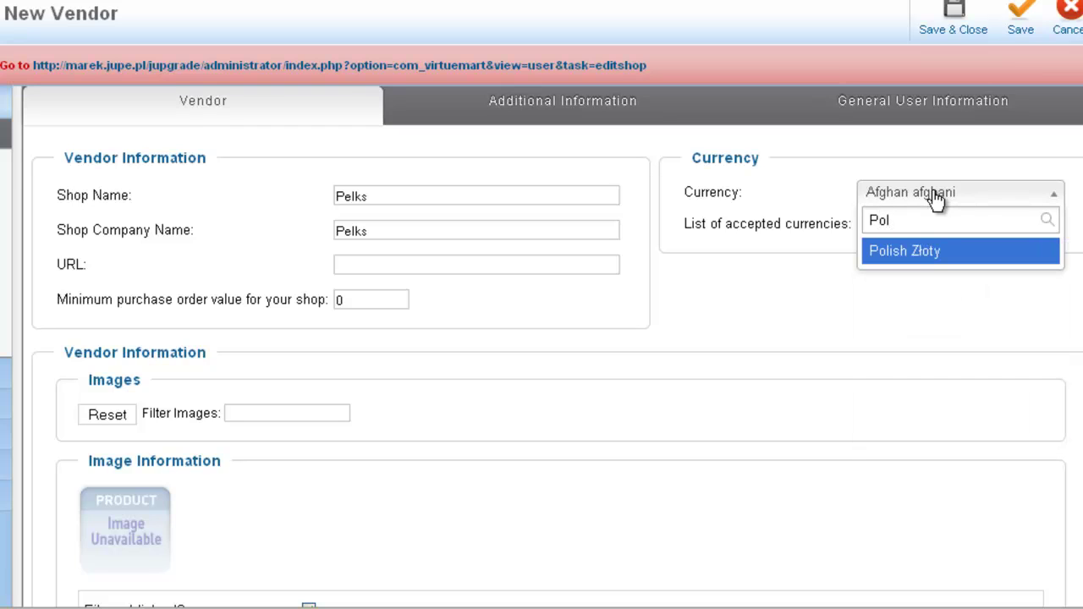
{"action": "left_click", "coordinate": [924, 251]}
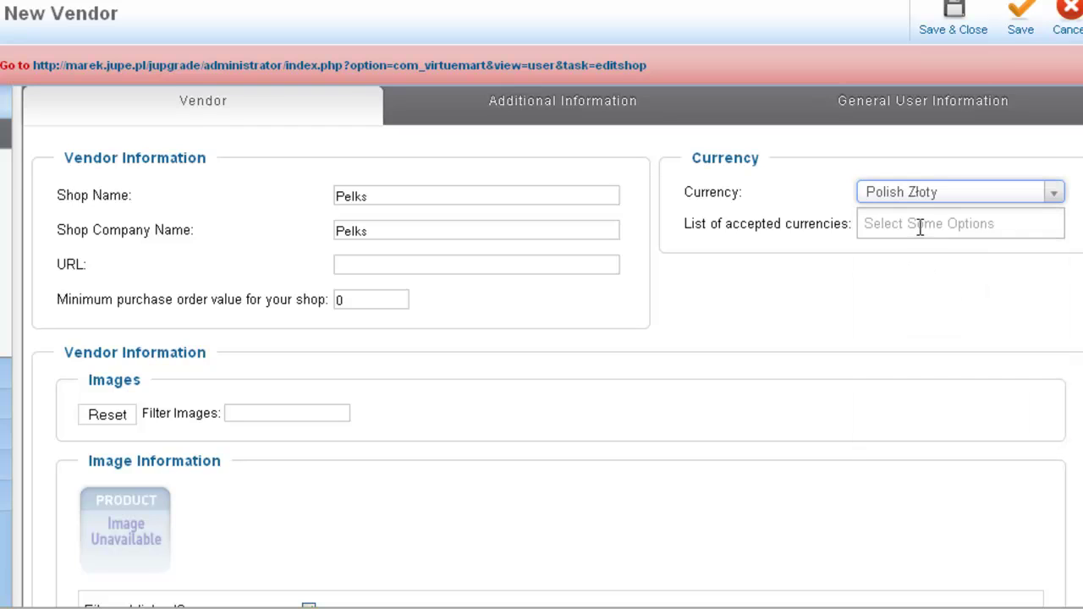
{"action": "left_click", "coordinate": [915, 223]}
{"action": "type", "text": "Pol"}
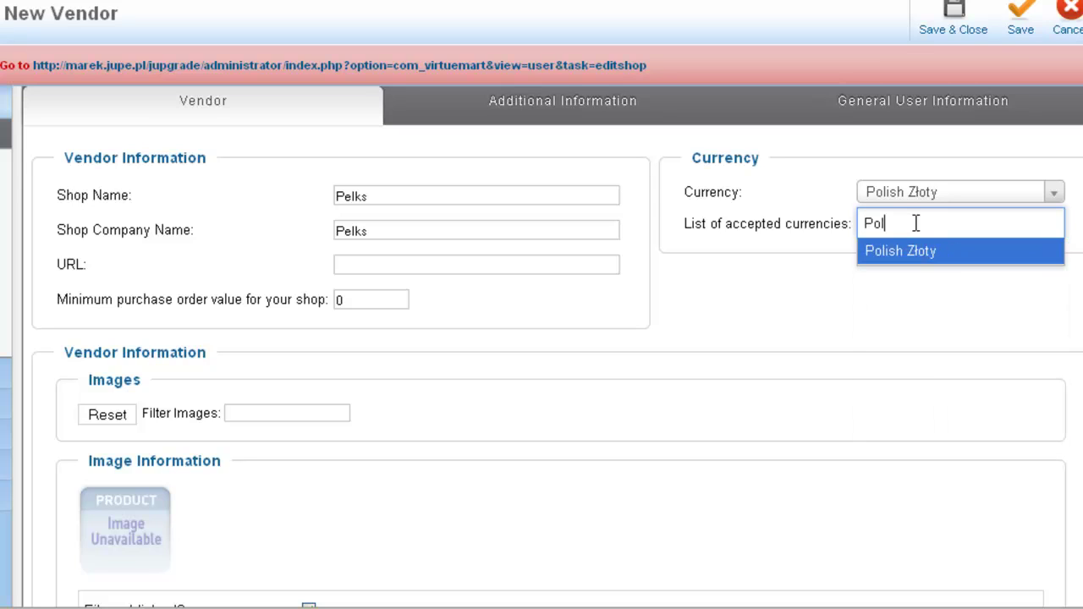
{"action": "left_click", "coordinate": [907, 252]}
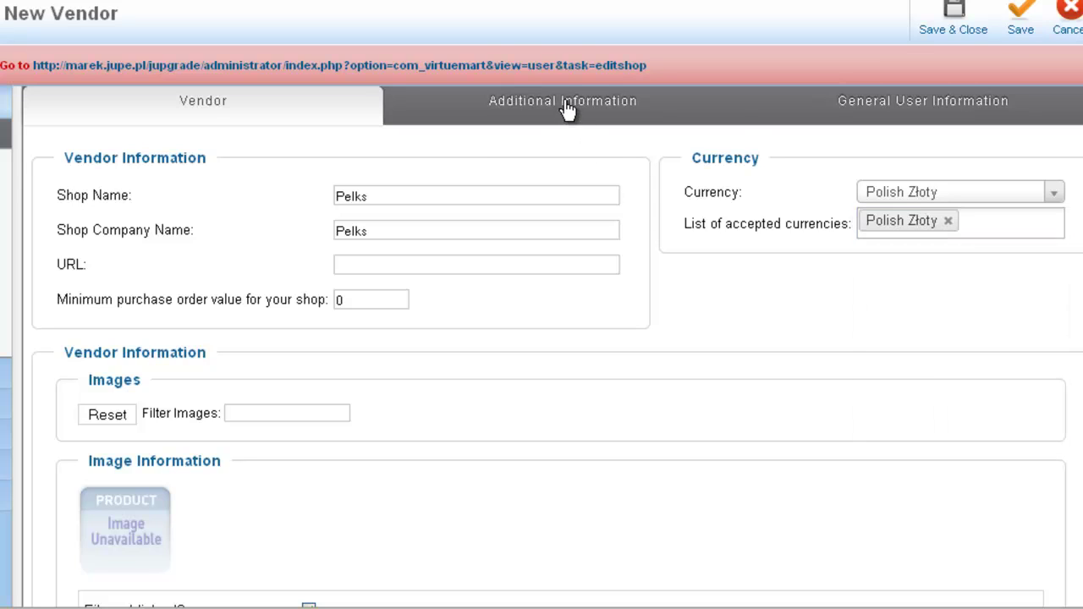
{"action": "left_click", "coordinate": [566, 106]}
Fill in the vendor's last name and first address line
{"action": "scroll", "coordinate": [364, 279], "scroll_direction": "down", "scroll_amount": 3}
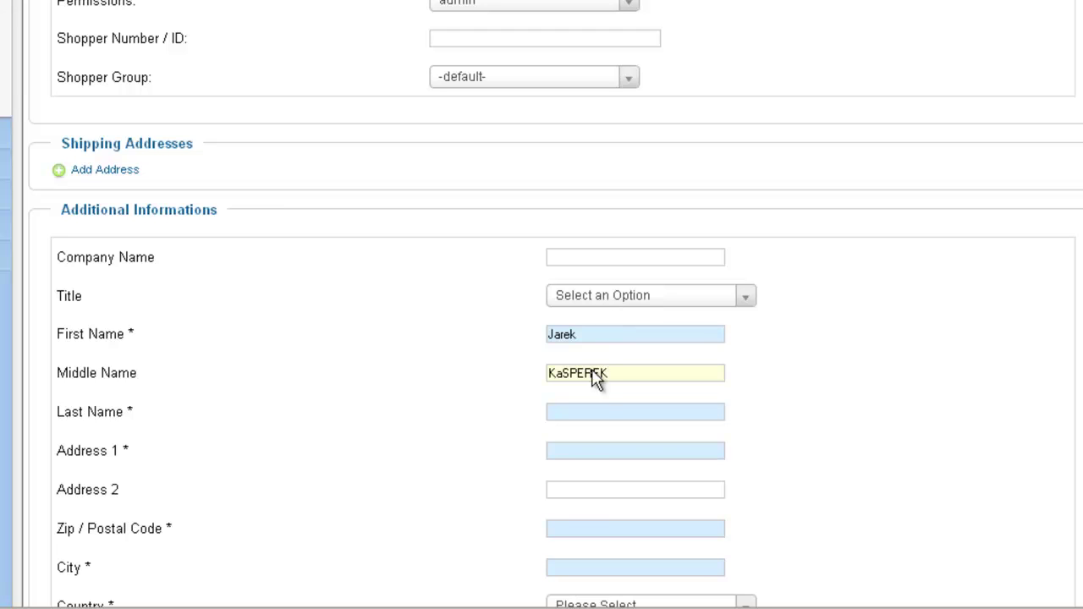
{"action": "scroll", "coordinate": [588, 438], "scroll_direction": "down", "scroll_amount": 3}
{"action": "left_click", "coordinate": [575, 172]}
{"action": "type", "text": "QSQ"}
{"action": "key", "text": "Tab"}
{"action": "type", "text": "S"}
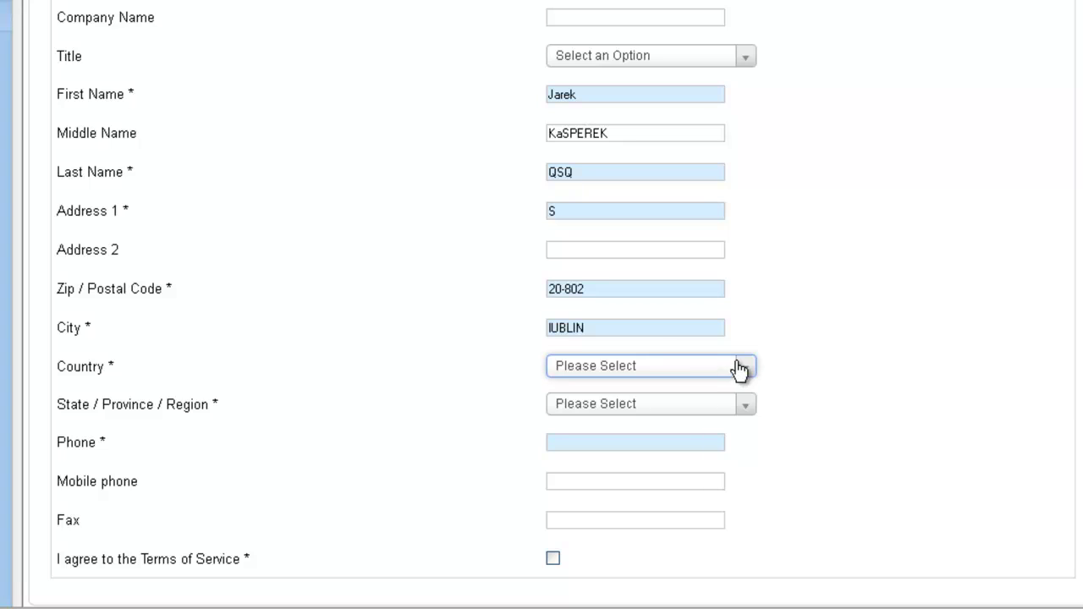
Set country to Poland, enter the phone number, accept the Terms of Service, and save
{"action": "left_click", "coordinate": [681, 370]}
{"action": "type", "text": "PO"}
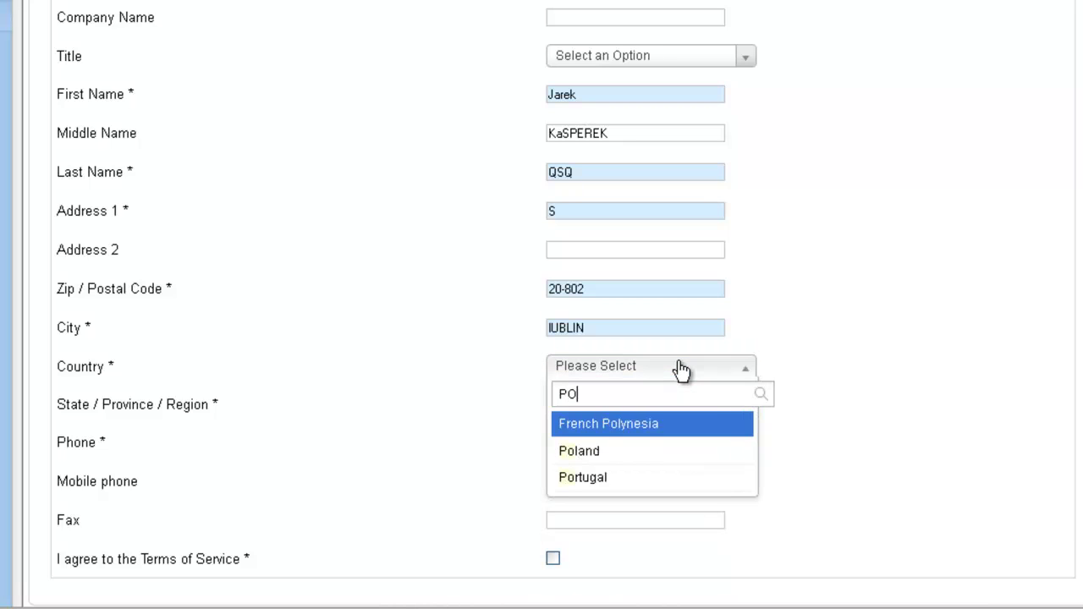
{"action": "left_click", "coordinate": [592, 460]}
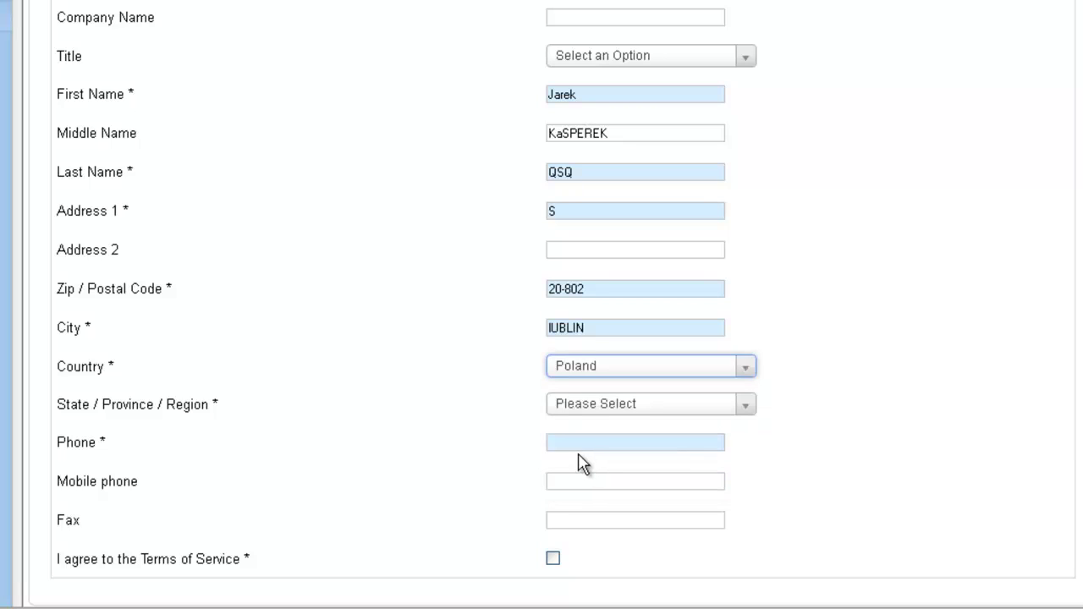
{"action": "left_click", "coordinate": [597, 445]}
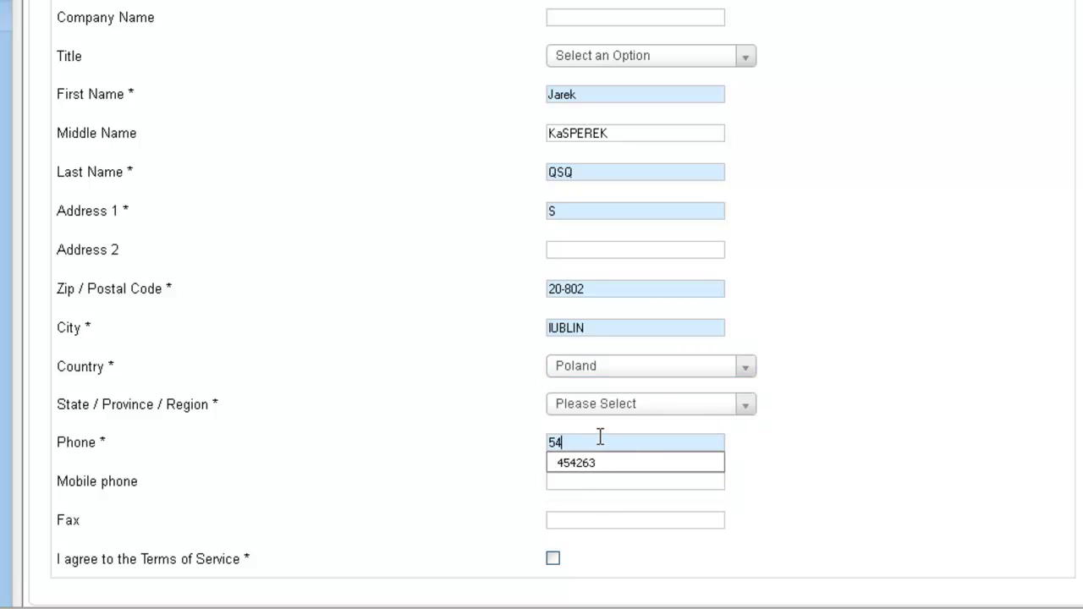
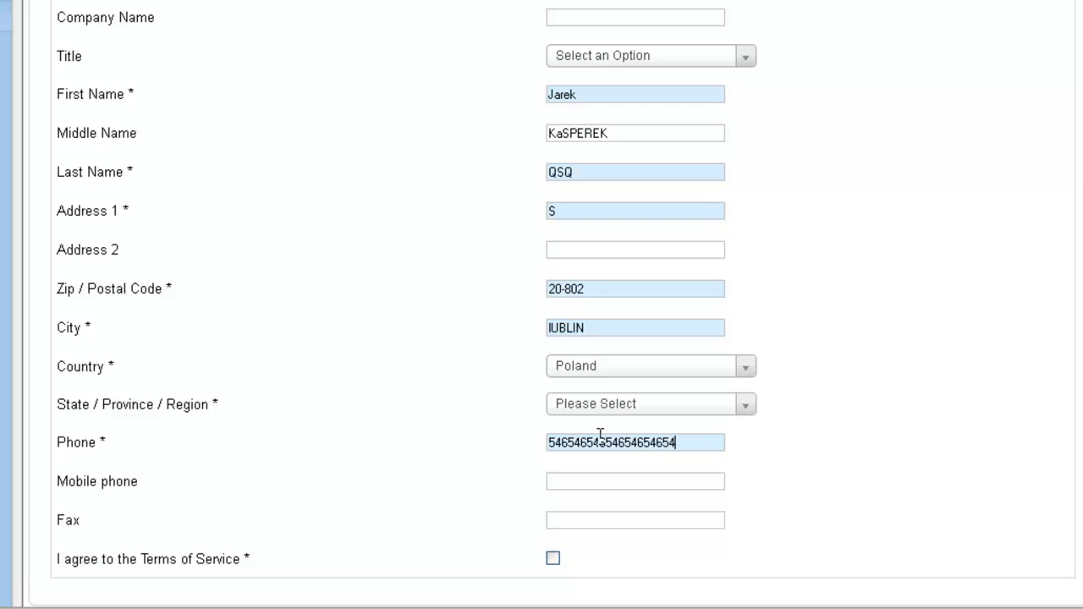
{"action": "left_click", "coordinate": [554, 560]}
{"action": "scroll", "coordinate": [923, 293], "scroll_direction": "up", "scroll_amount": 6}
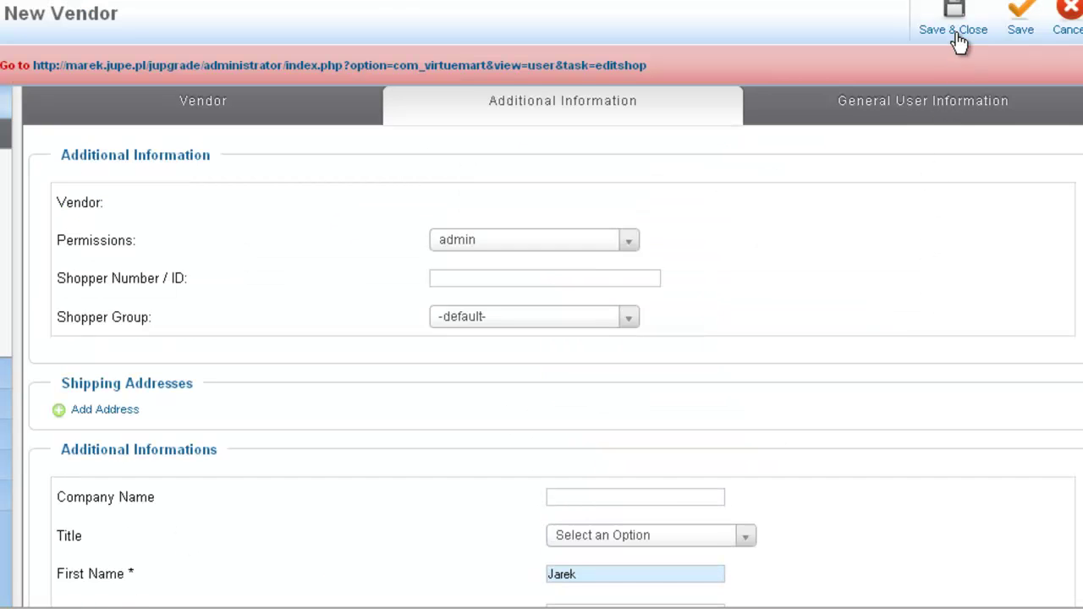
{"action": "left_click", "coordinate": [956, 17]}
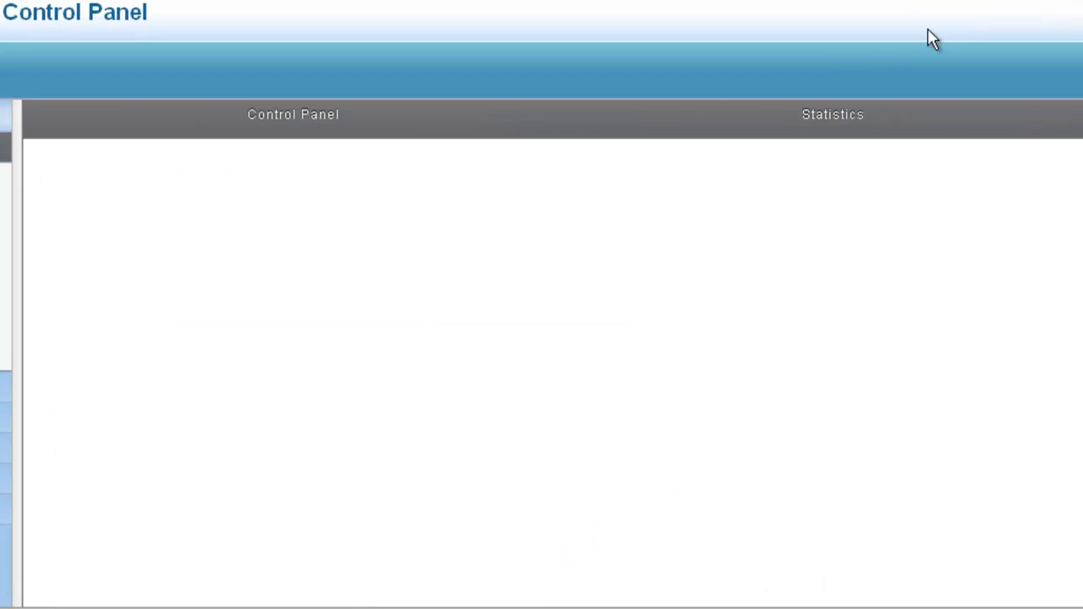
{"action": "left_click", "coordinate": [5, 419]}
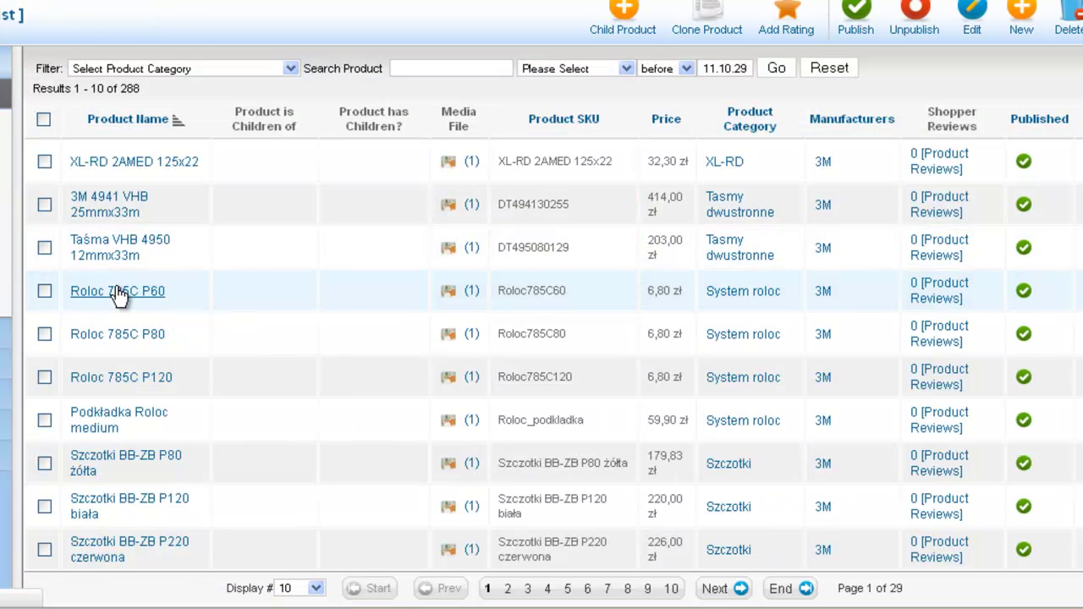
{"action": "left_click", "coordinate": [119, 292]}
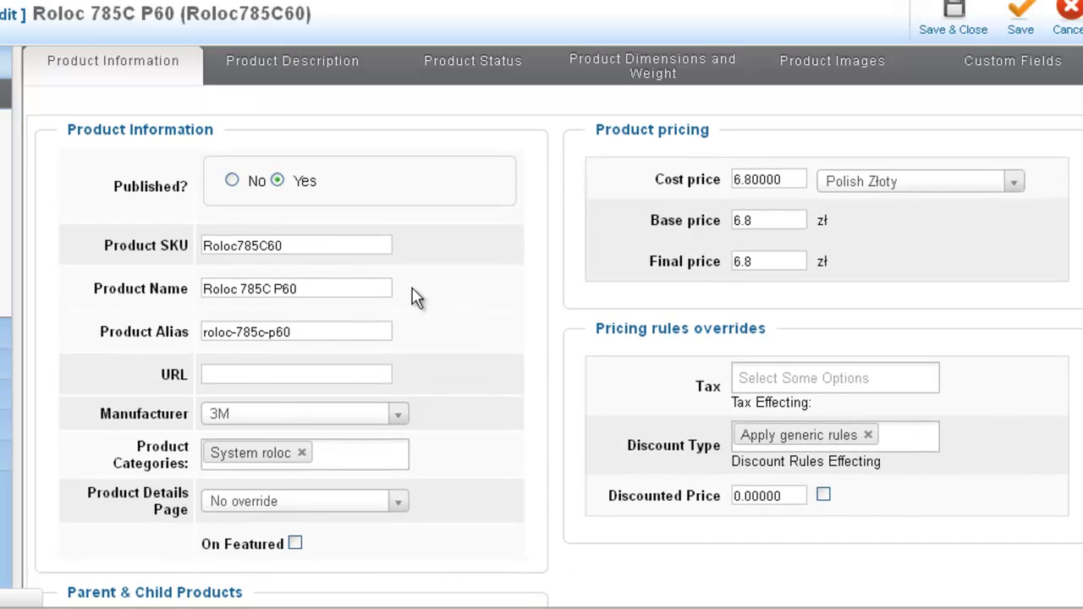
{"action": "scroll", "coordinate": [486, 307], "scroll_direction": "down", "scroll_amount": 3}
{"action": "scroll", "coordinate": [454, 307], "scroll_direction": "up", "scroll_amount": 3}
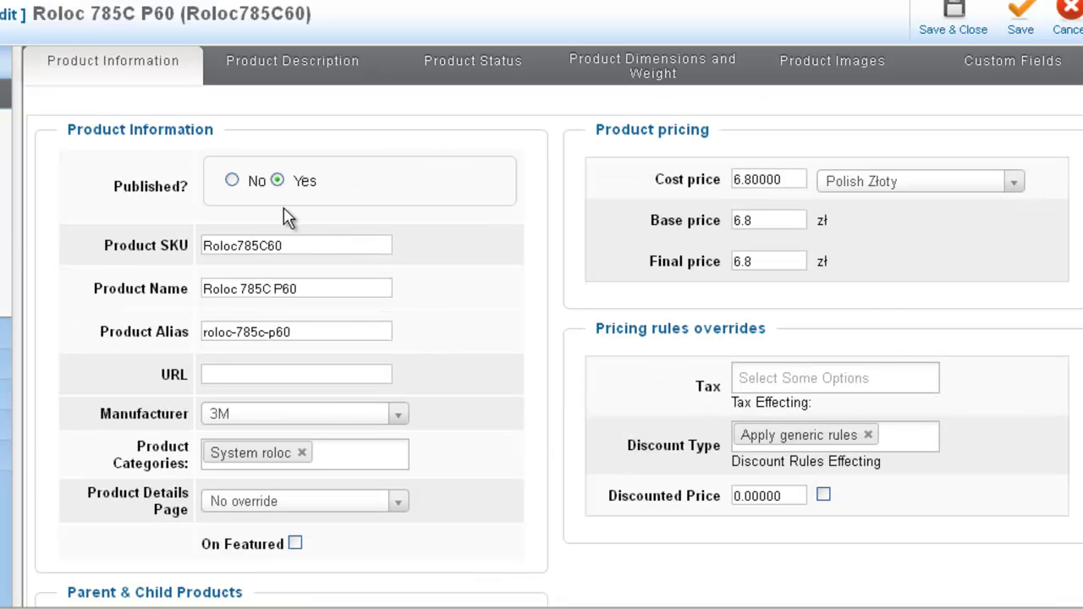
{"action": "left_click", "coordinate": [263, 73]}
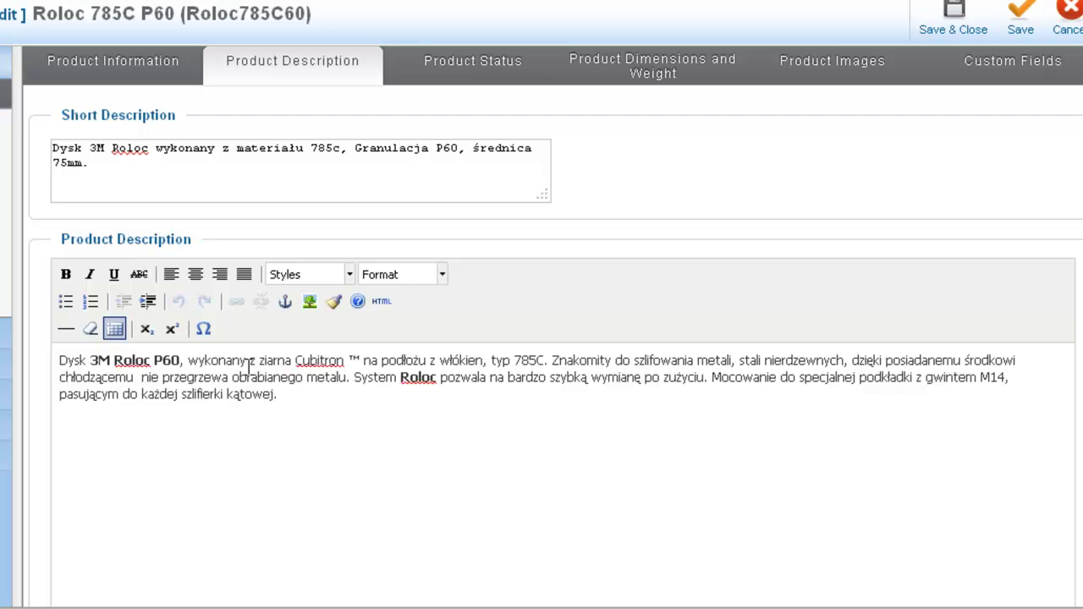
{"action": "left_click", "coordinate": [986, 75]}
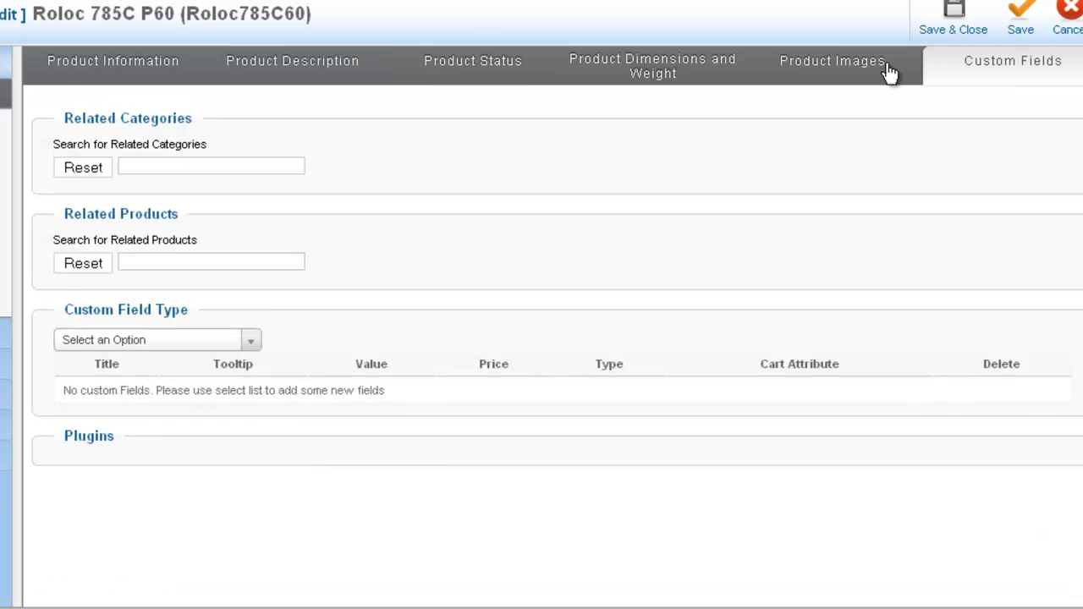
{"action": "left_click", "coordinate": [847, 73]}
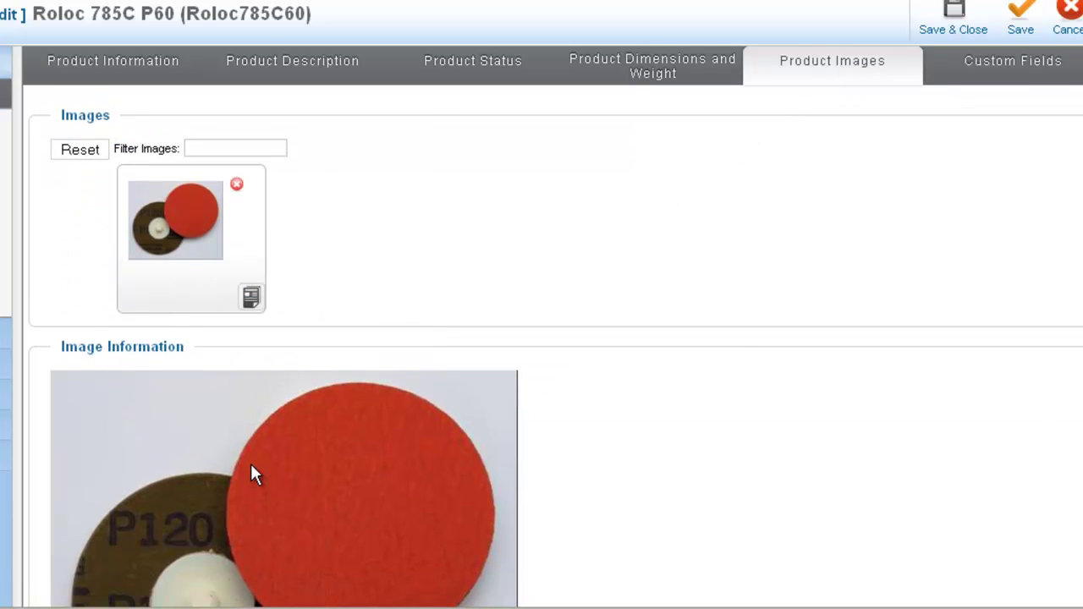
{"action": "left_click", "coordinate": [982, 5]}
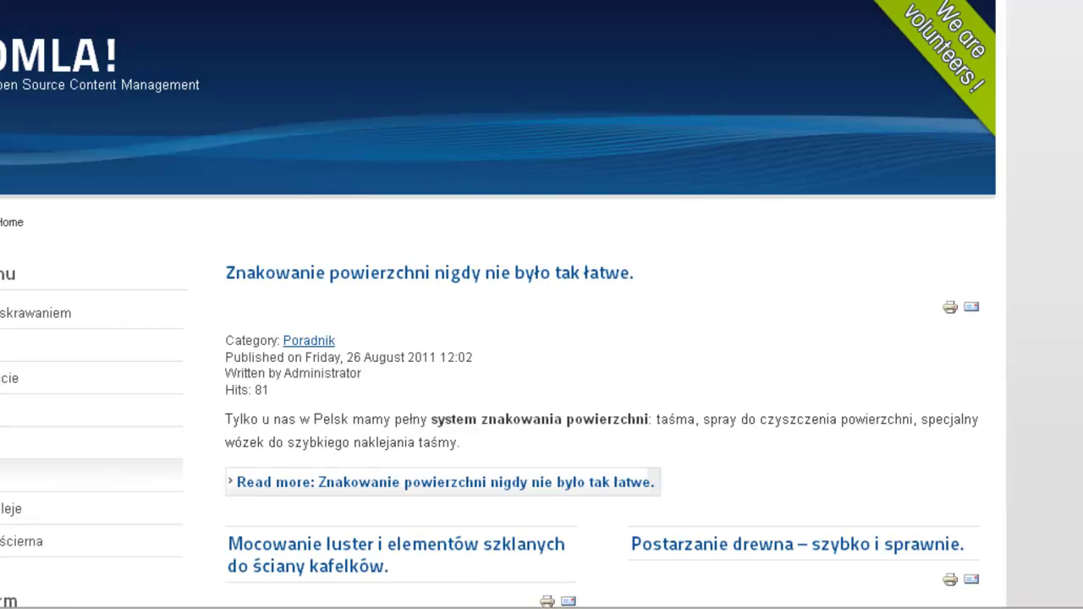
Browse the public shop to the Szczotki category and open the Szczotki BB-ZB P80 żółta product
{"action": "left_click", "coordinate": [17, 442]}
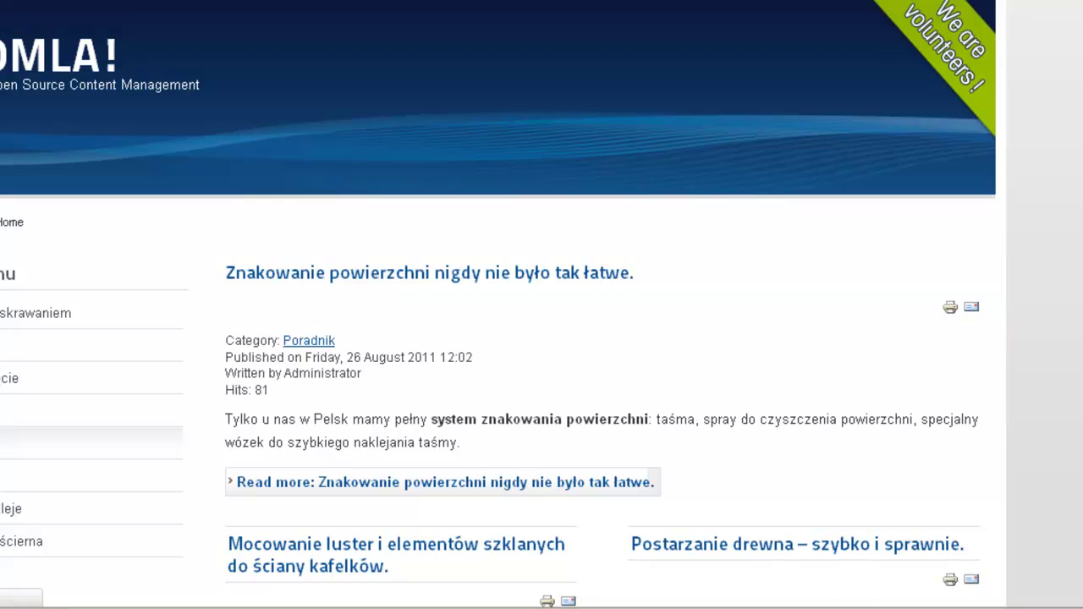
{"action": "scroll", "coordinate": [508, 423], "scroll_direction": "down", "scroll_amount": 4}
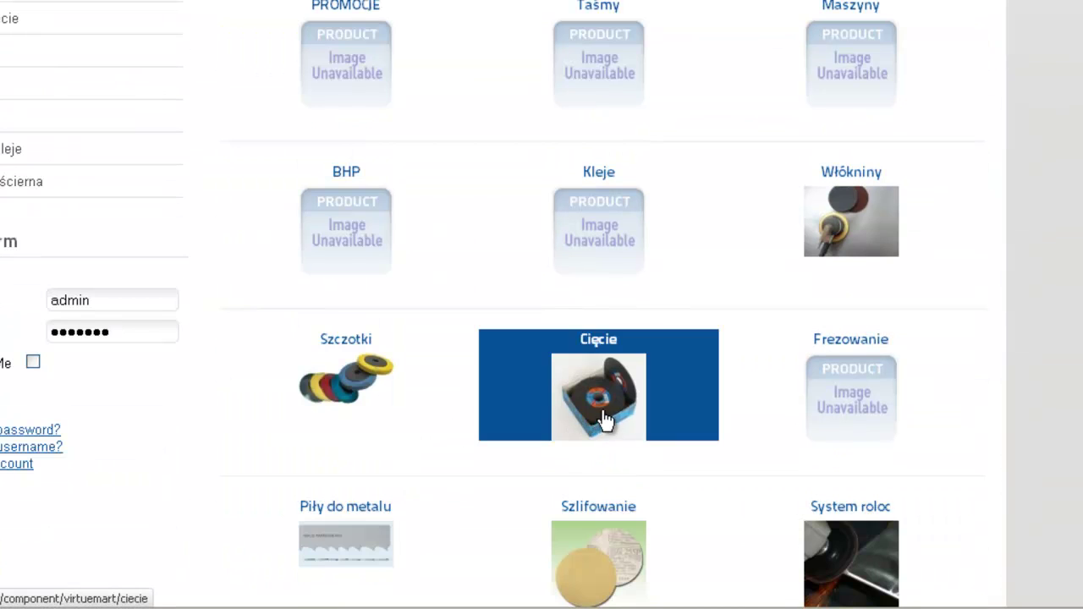
{"action": "left_click", "coordinate": [378, 407]}
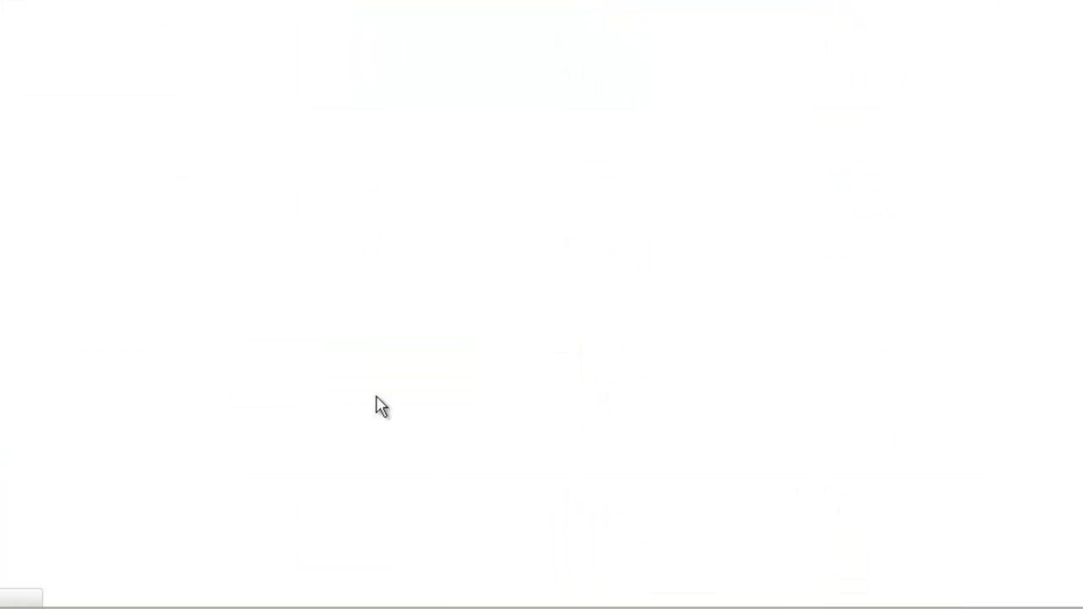
{"action": "scroll", "coordinate": [387, 407], "scroll_direction": "down", "scroll_amount": 3}
{"action": "triple_click", "coordinate": [377, 233]}
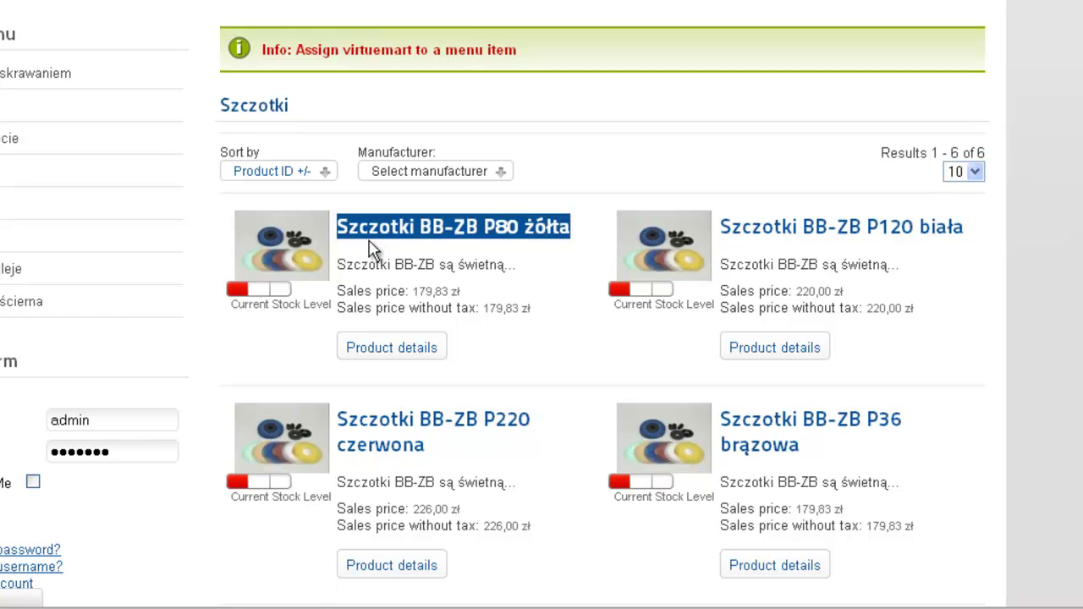
{"action": "left_click", "coordinate": [388, 235]}
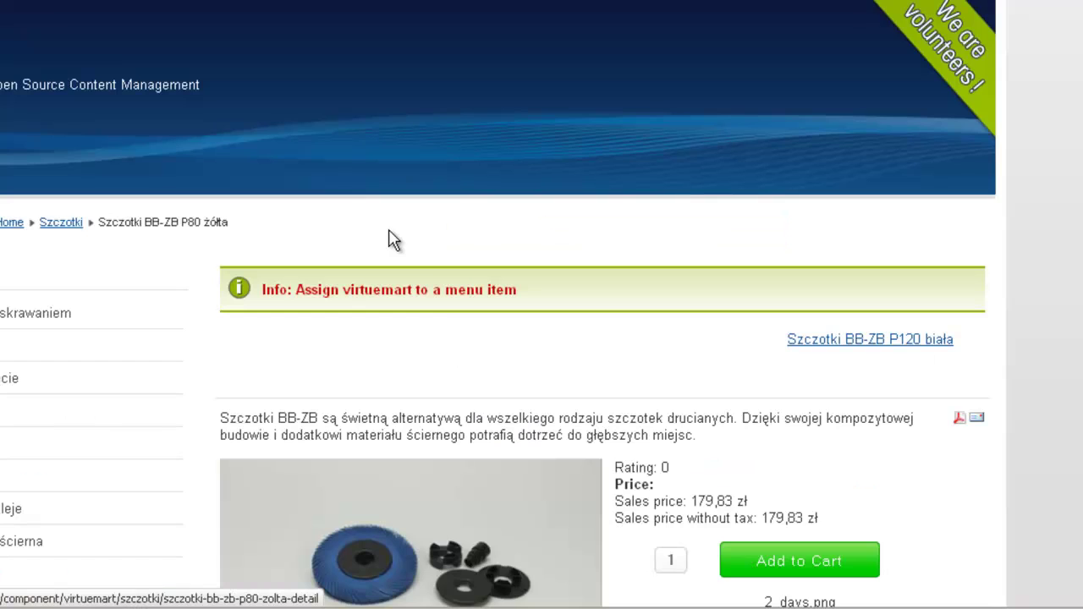
Add Szczotki BB-ZB P80 żółta to the cart
{"action": "scroll", "coordinate": [440, 322], "scroll_direction": "down", "scroll_amount": 3}
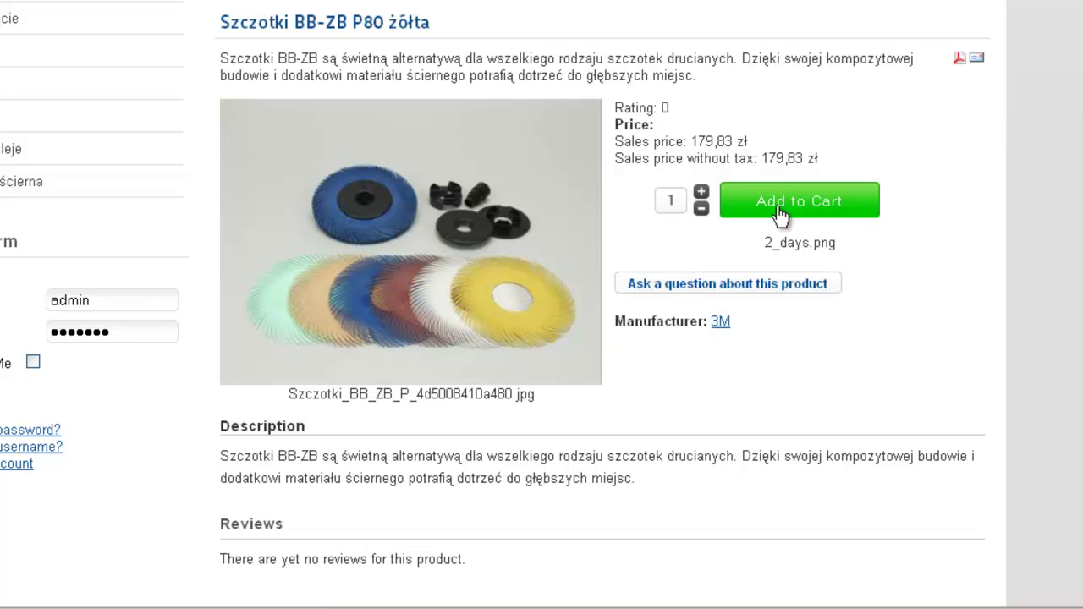
{"action": "scroll", "coordinate": [512, 245], "scroll_direction": "down", "scroll_amount": 3}
{"action": "scroll", "coordinate": [508, 380], "scroll_direction": "up", "scroll_amount": 2}
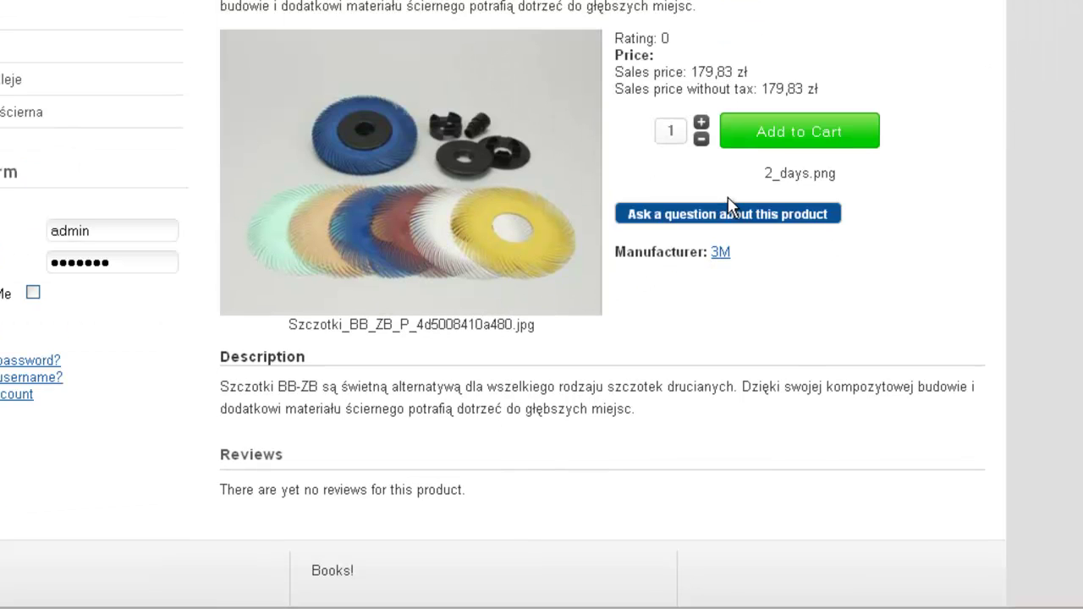
{"action": "left_click", "coordinate": [785, 144]}
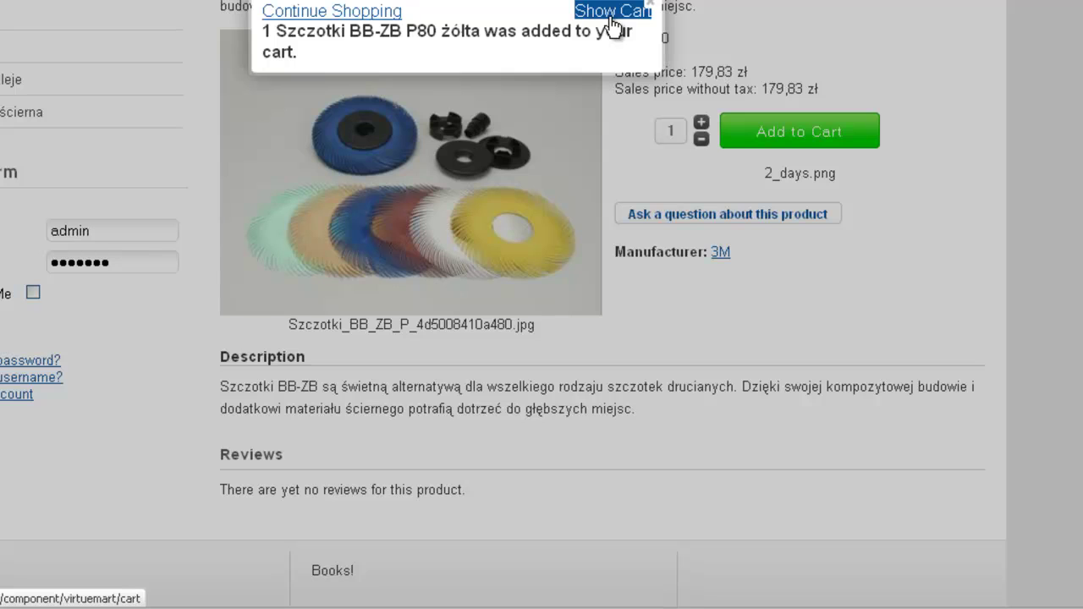
Review the cart listing the brush at 179,83 zł, then go back to the Home page
{"action": "left_click", "coordinate": [610, 11]}
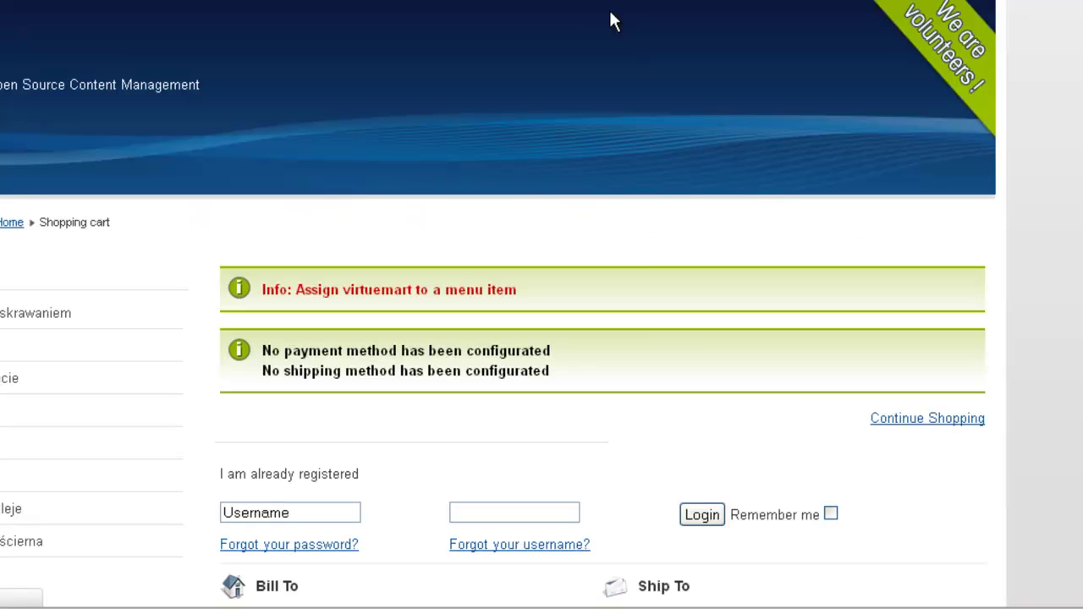
{"action": "scroll", "coordinate": [478, 292], "scroll_direction": "down", "scroll_amount": 2}
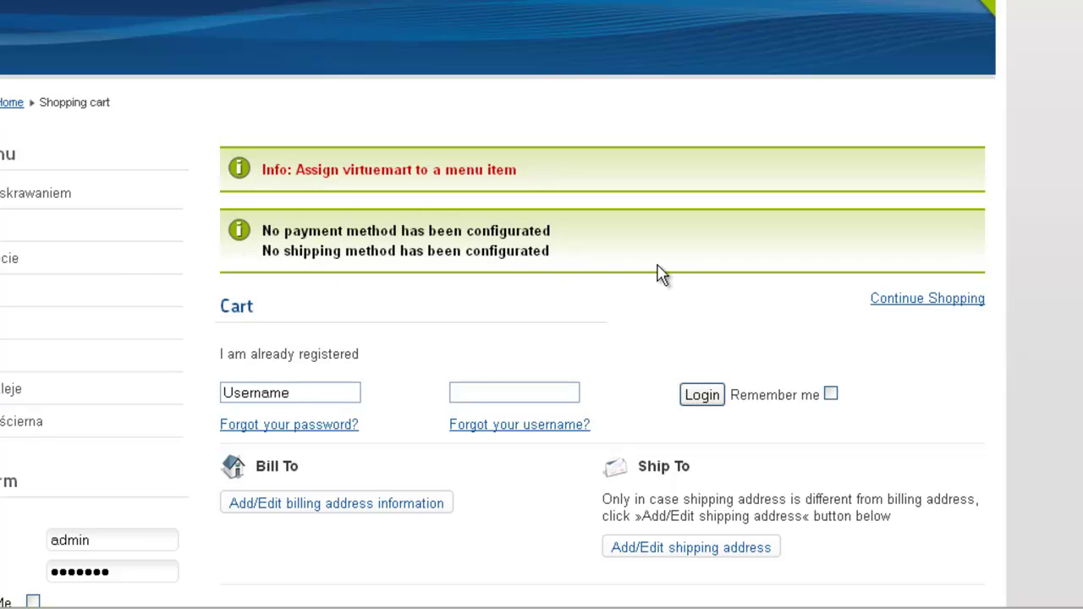
{"action": "scroll", "coordinate": [660, 275], "scroll_direction": "down", "scroll_amount": 6}
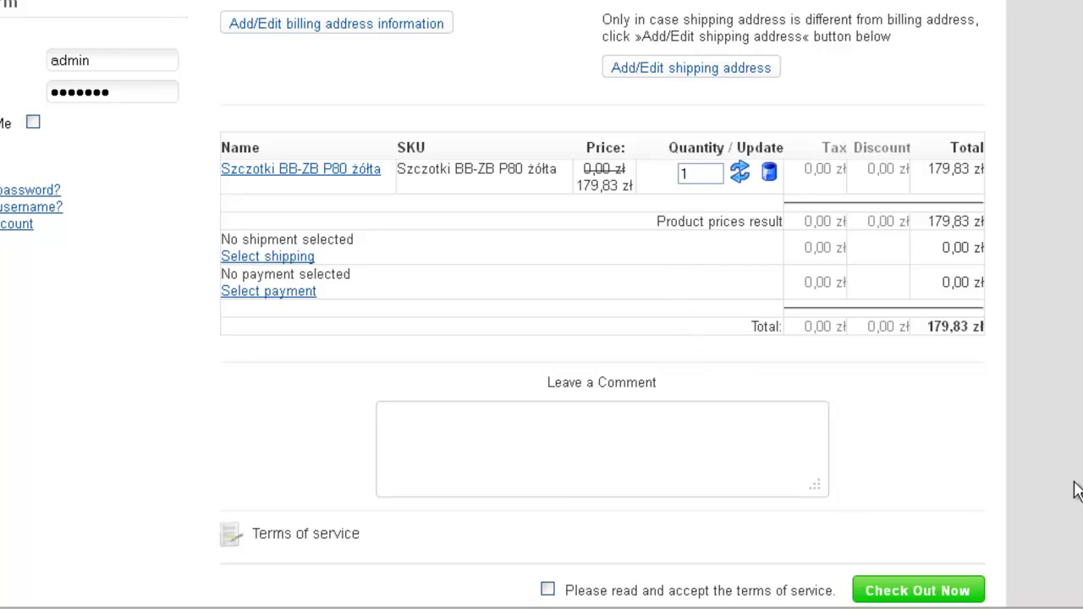
{"action": "scroll", "coordinate": [696, 138], "scroll_direction": "up", "scroll_amount": 7}
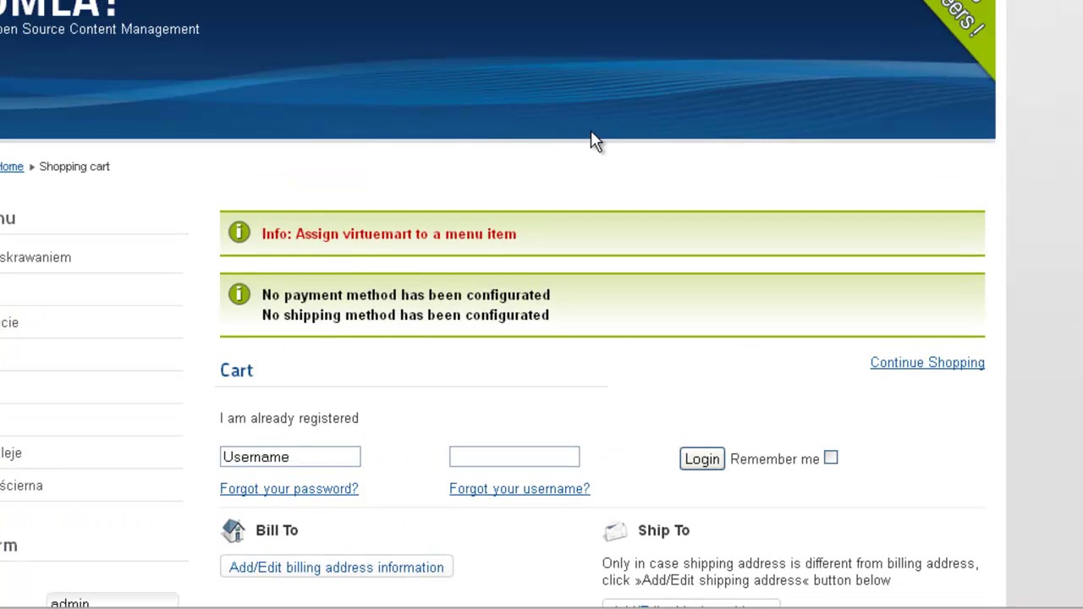
{"action": "left_click", "coordinate": [9, 168]}
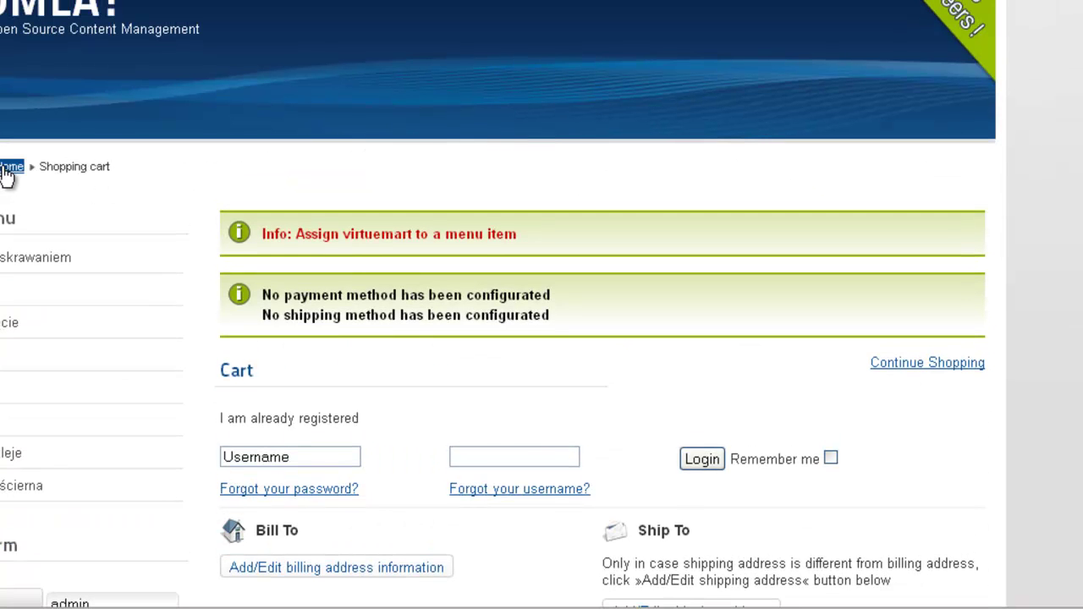